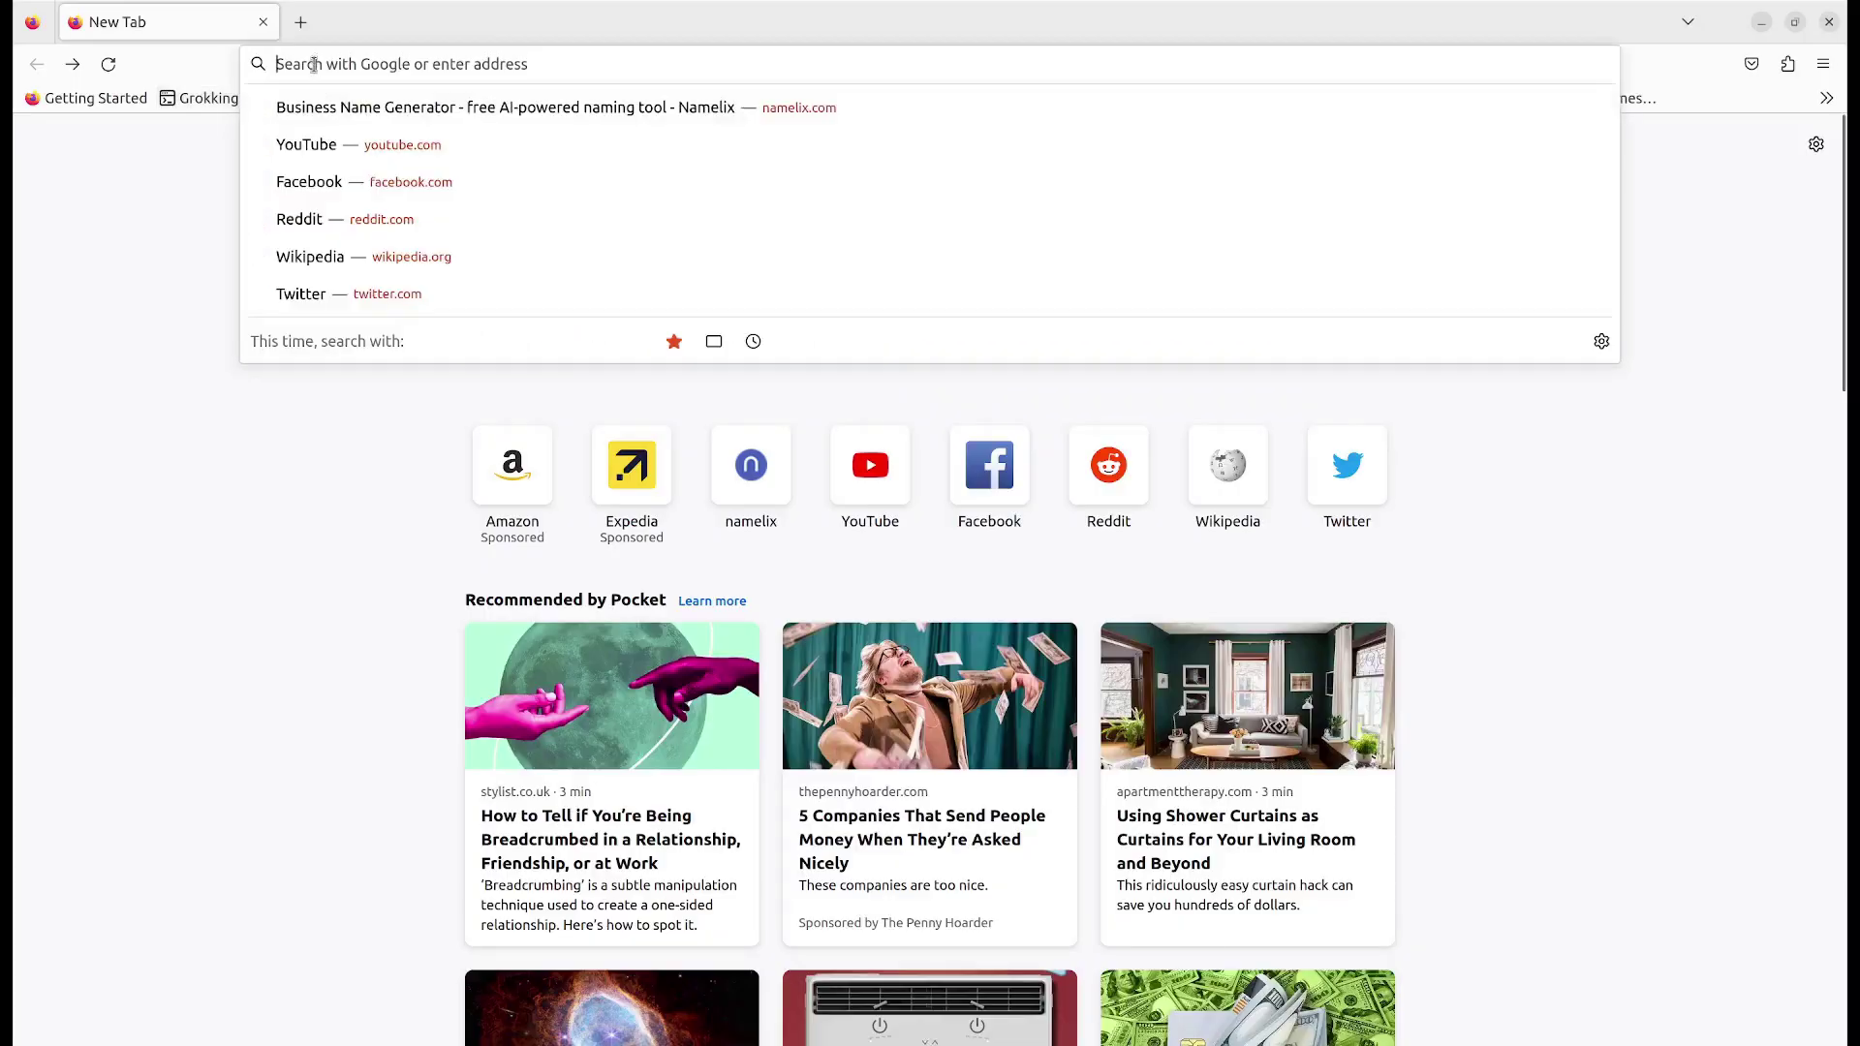
type("www.")
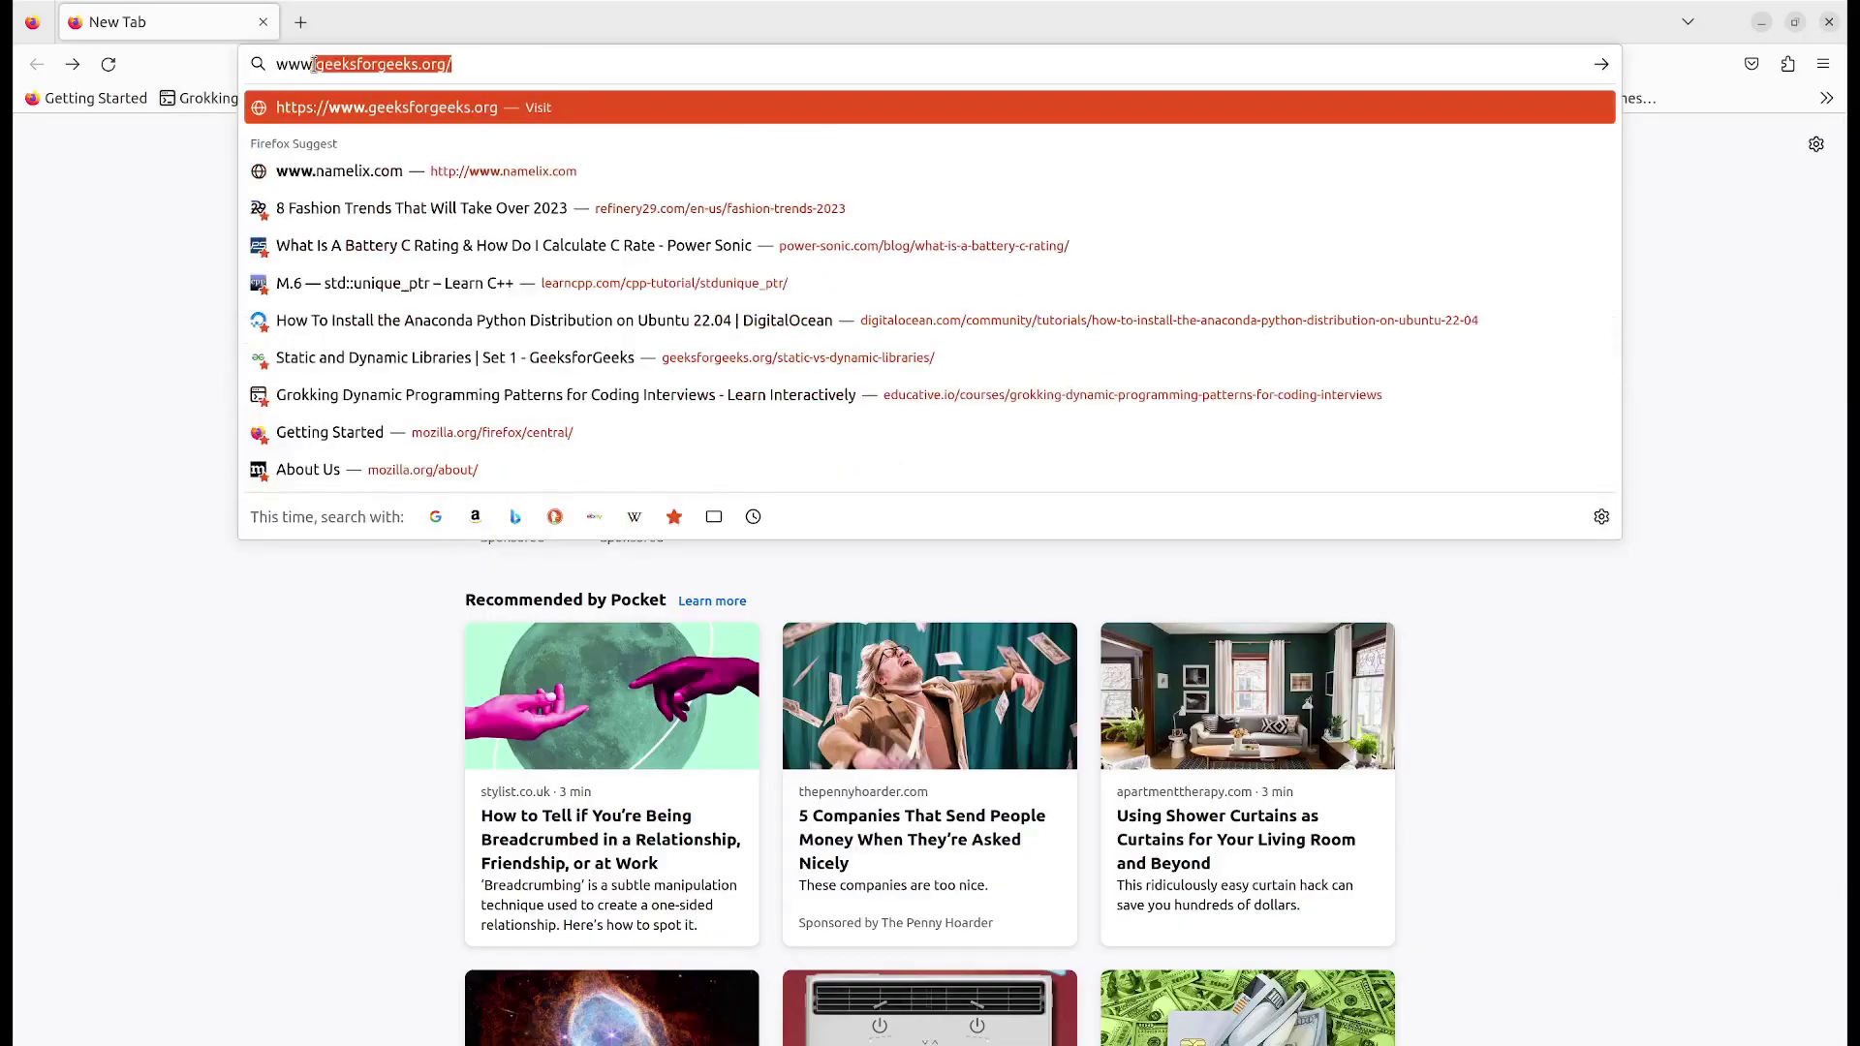
type("namelix.")
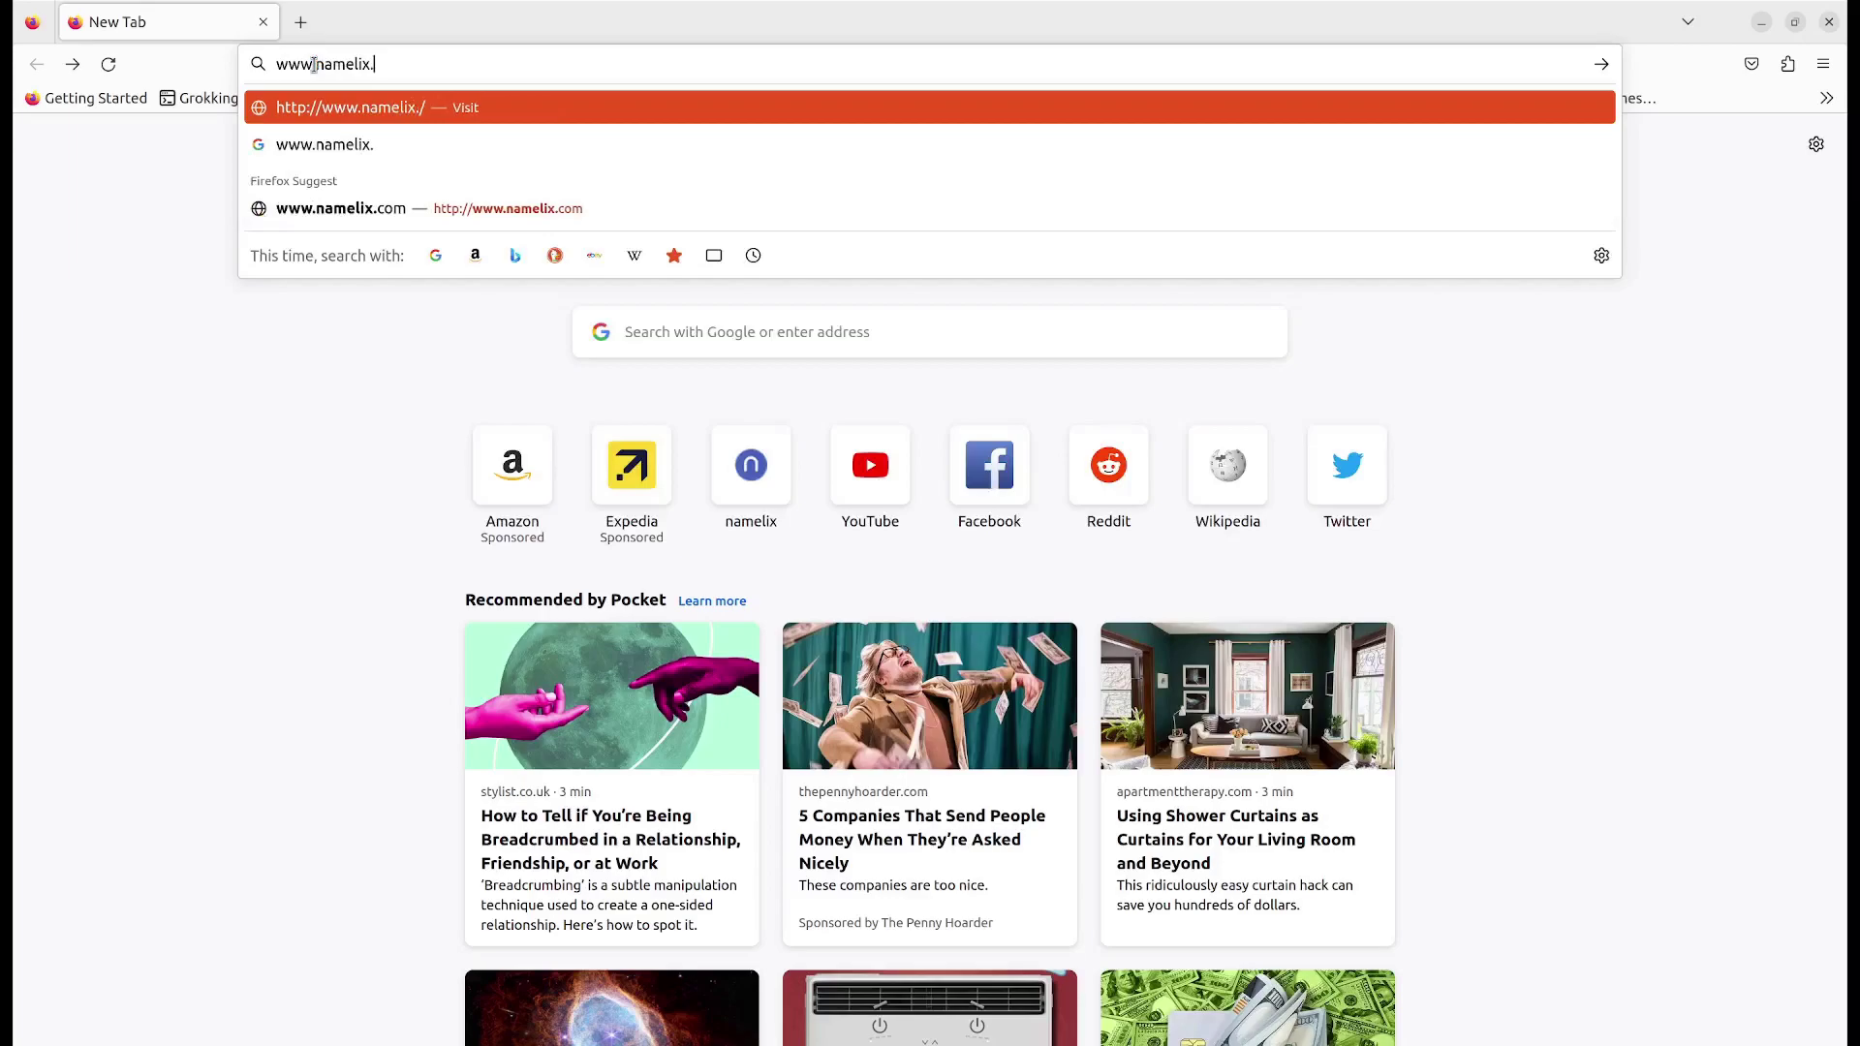
type("com")
key("Return")
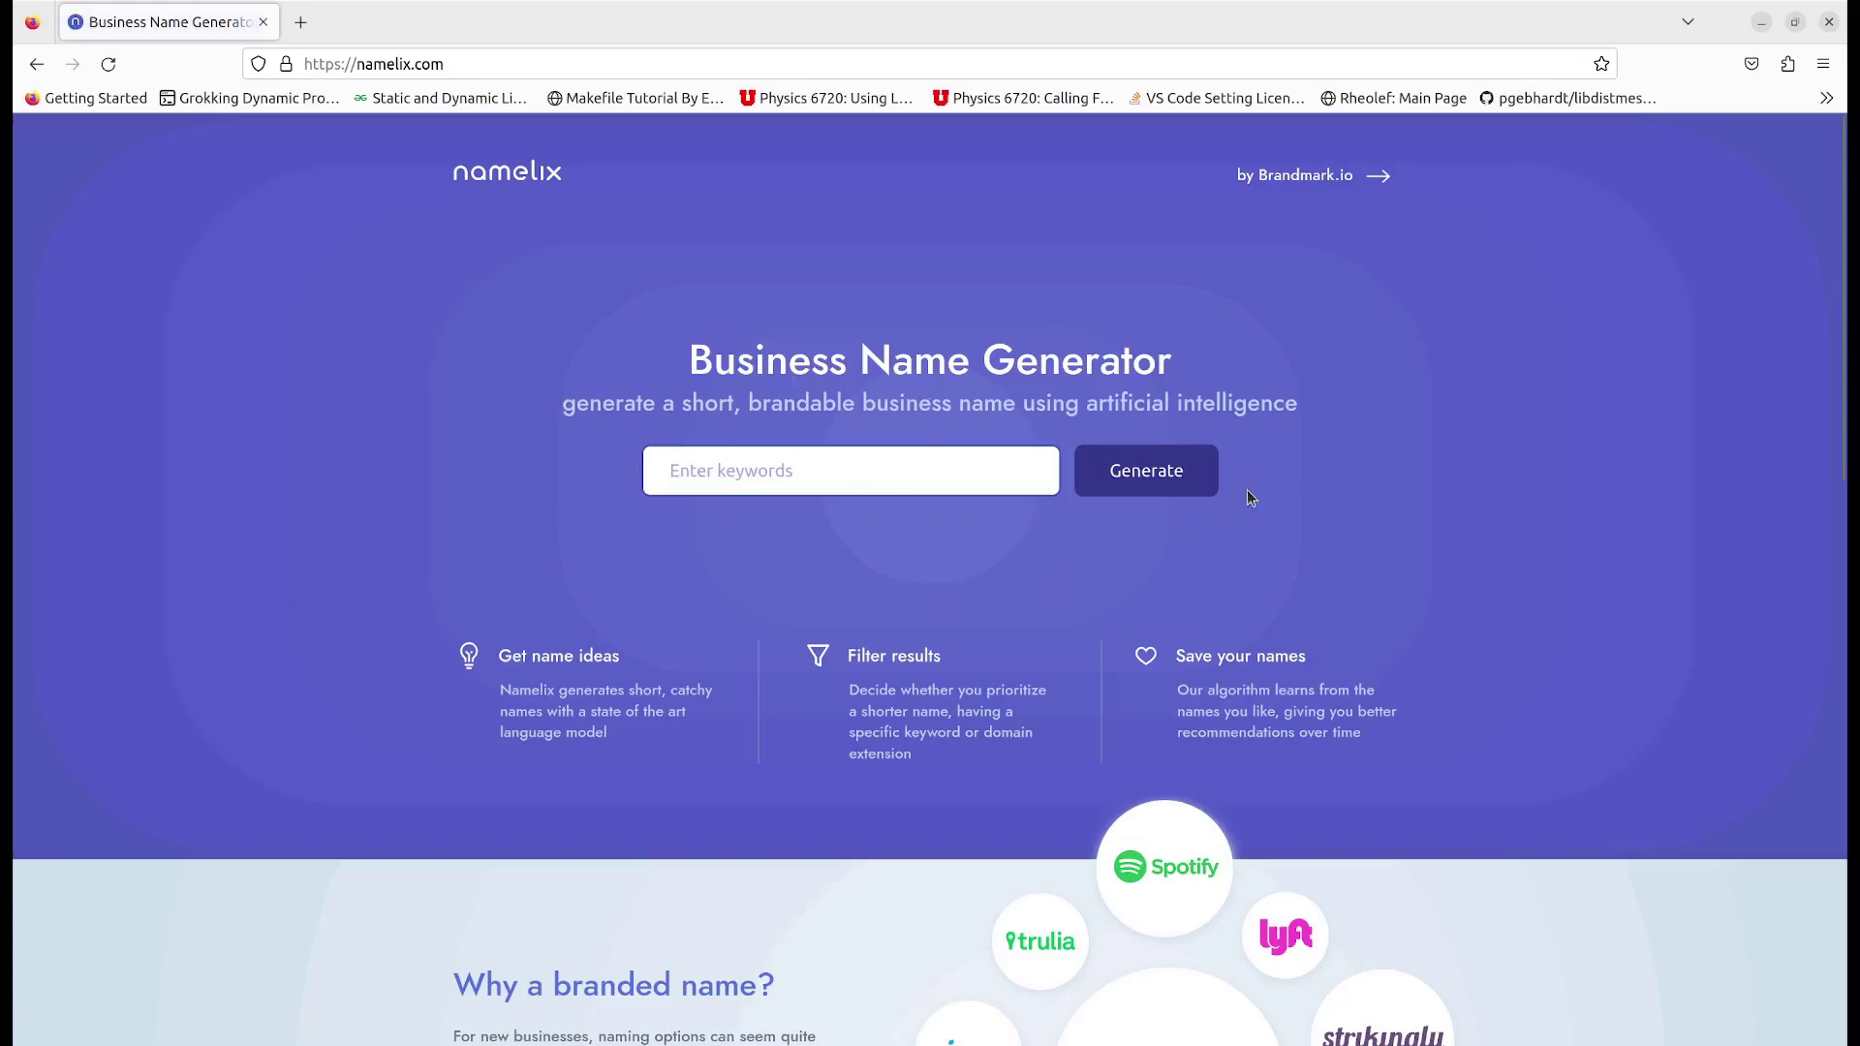
scroll(868, 543, "down", 5)
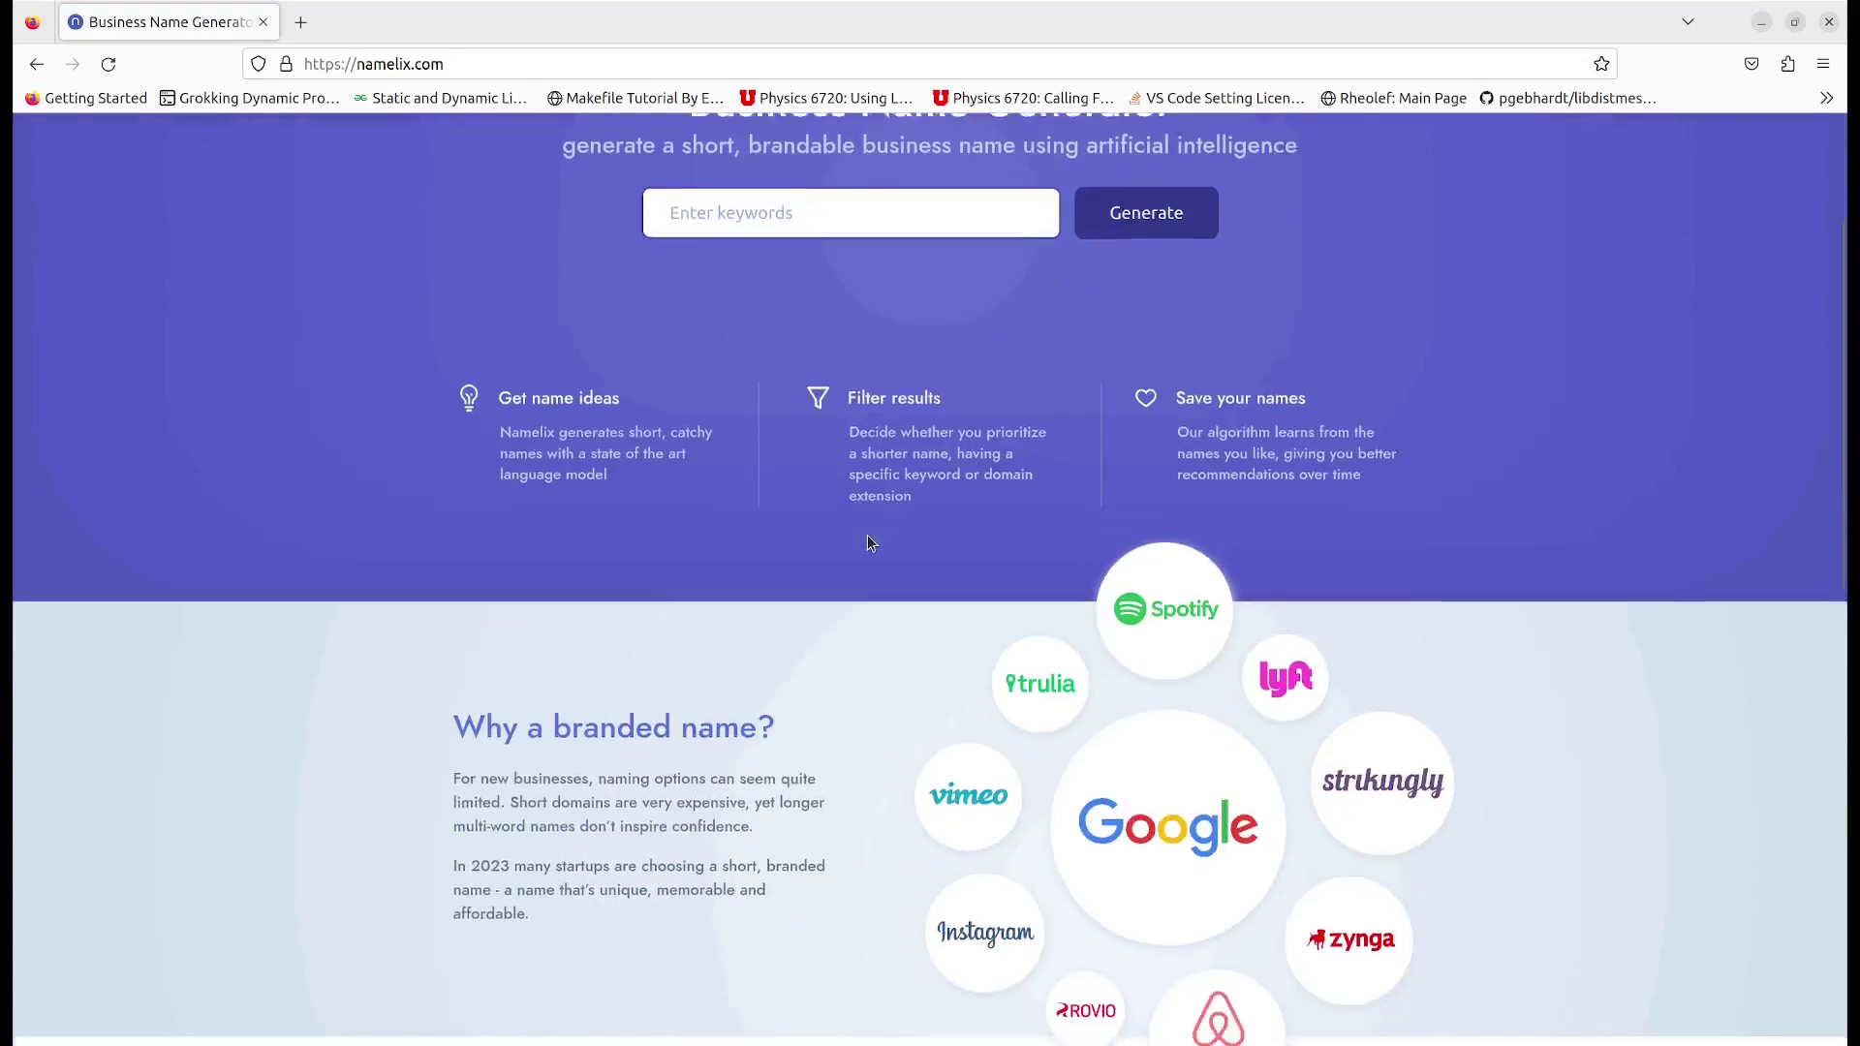
scroll(921, 528, "up", 5)
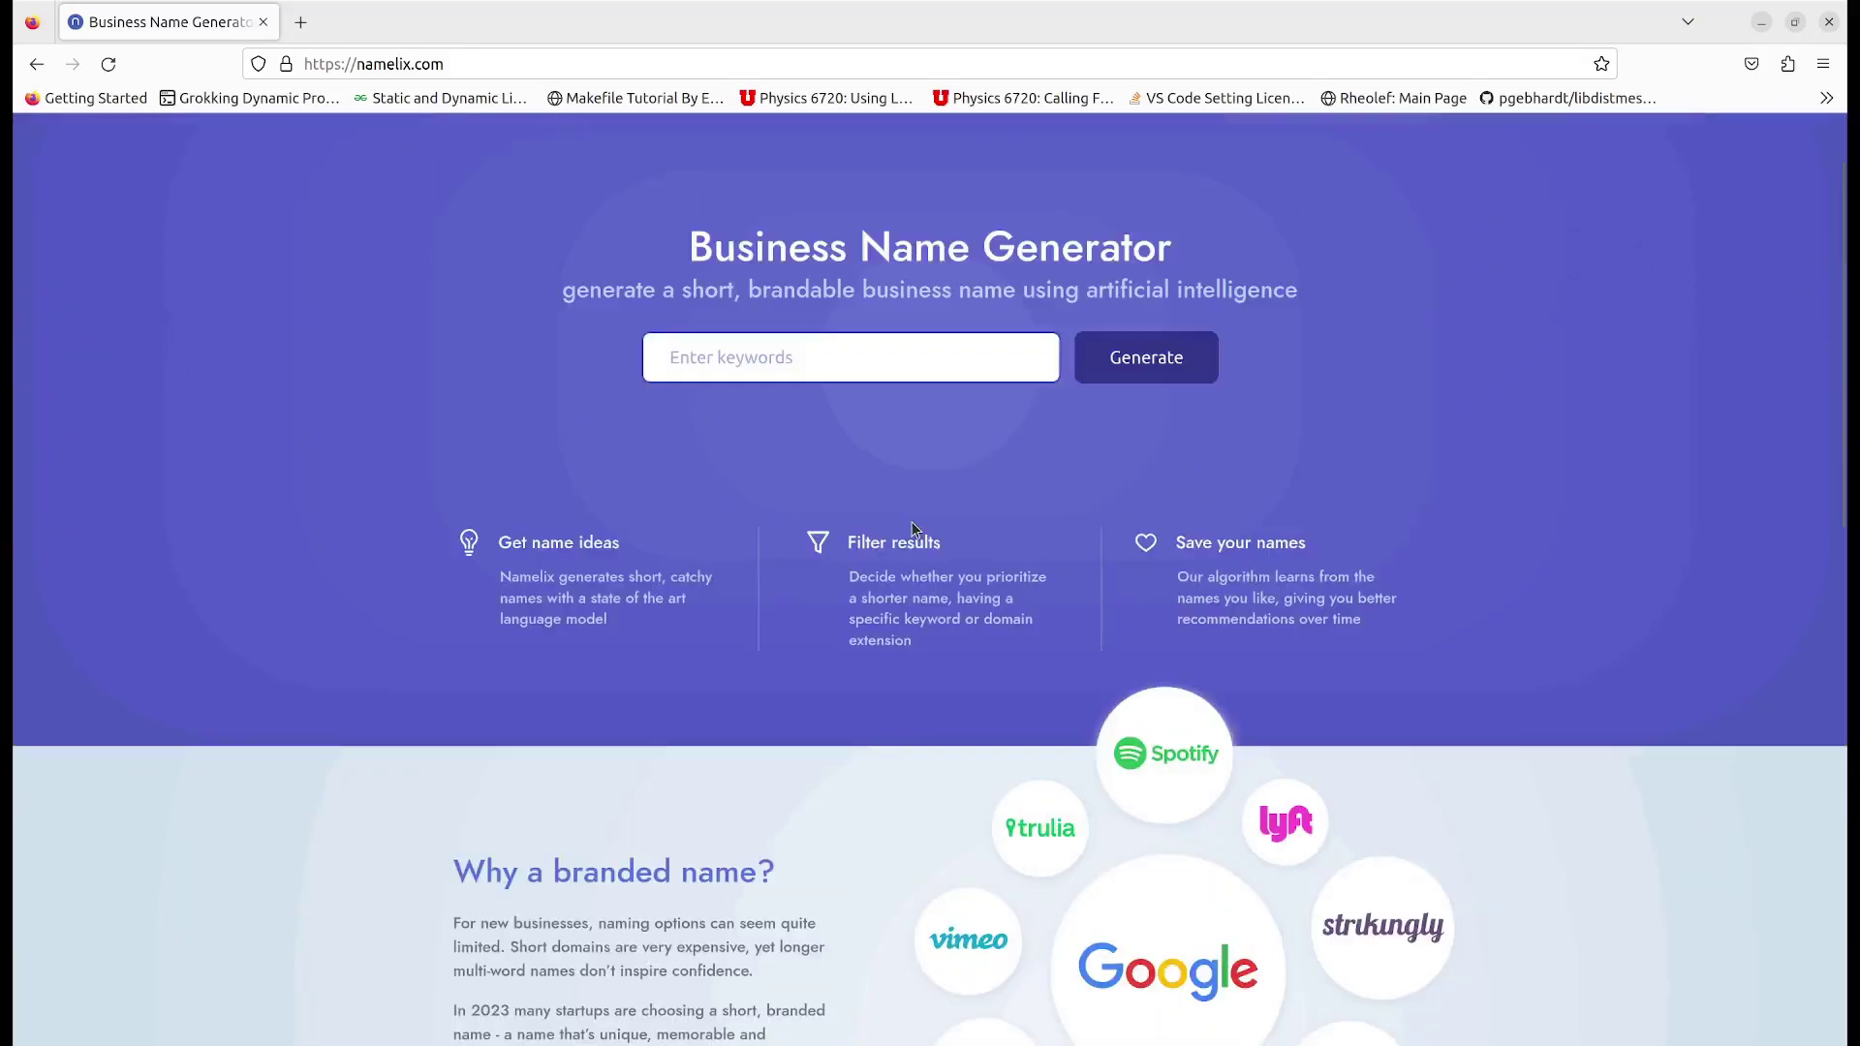
scroll(921, 538, "down", 2)
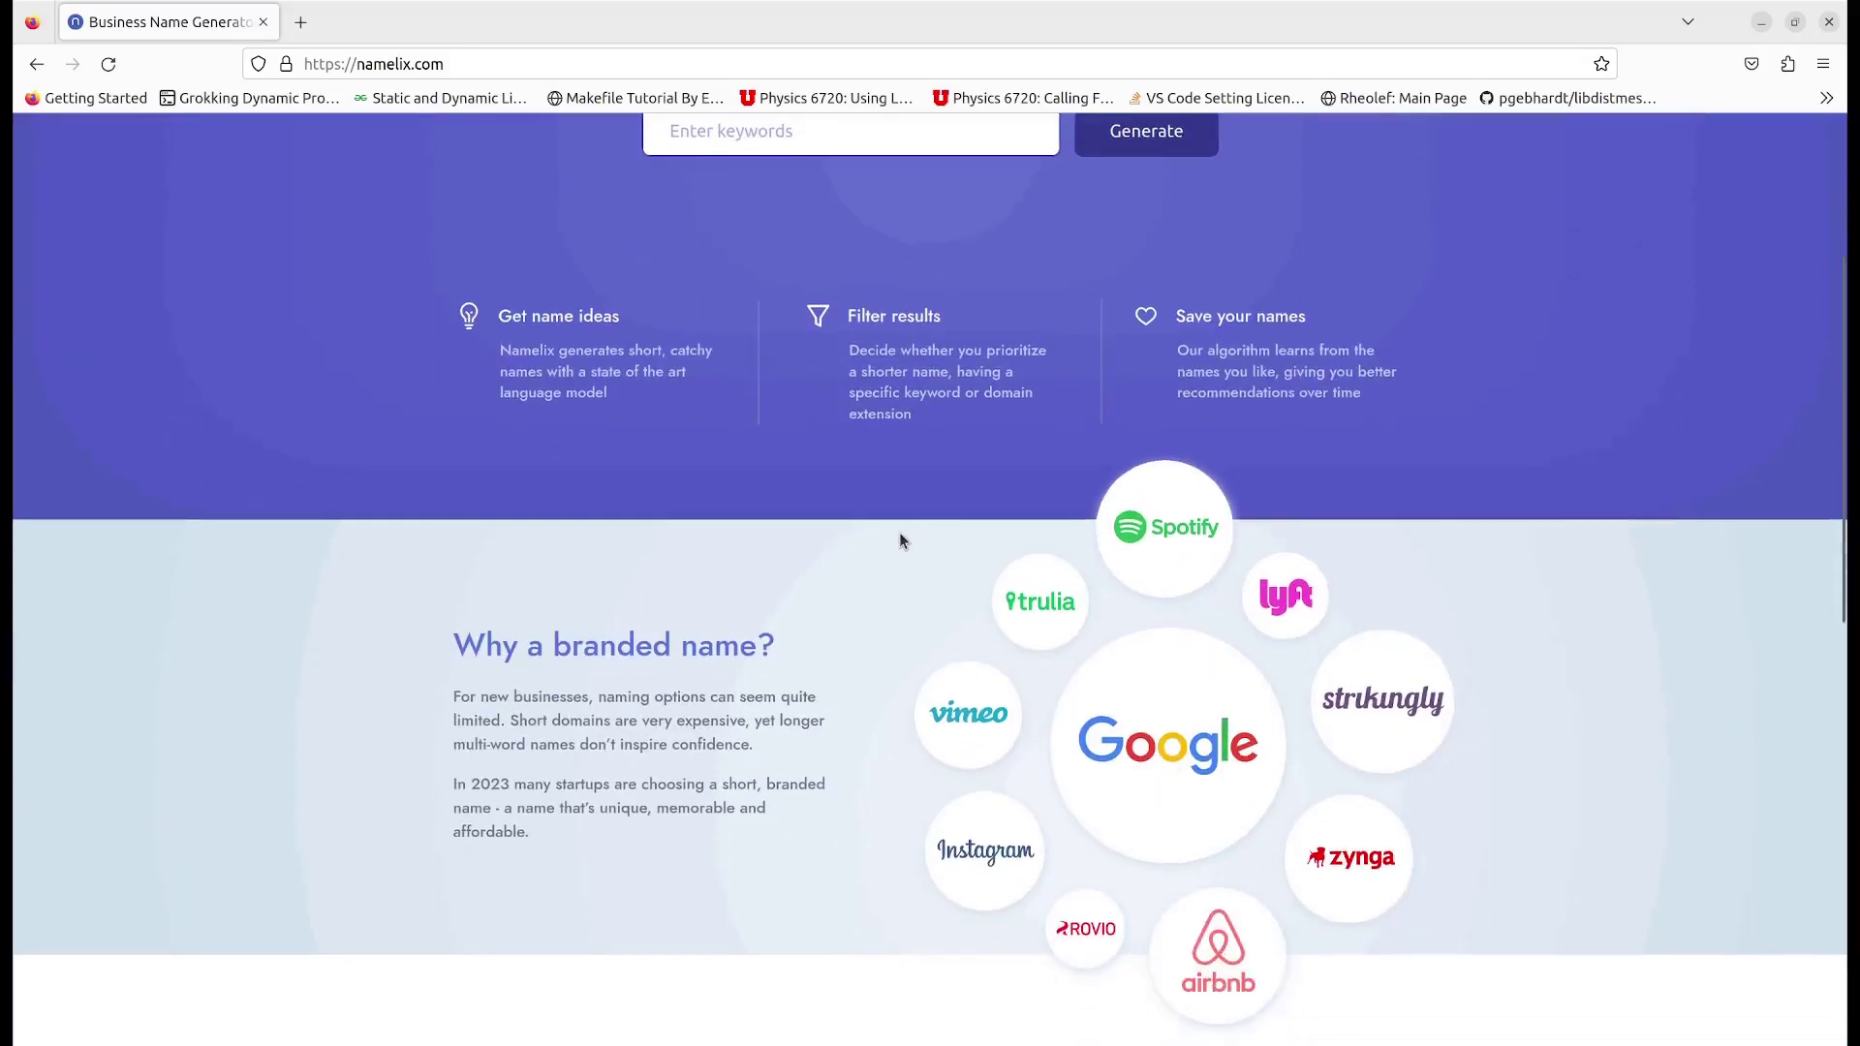
scroll(899, 532, "up", 1)
scroll(865, 544, "up", 2)
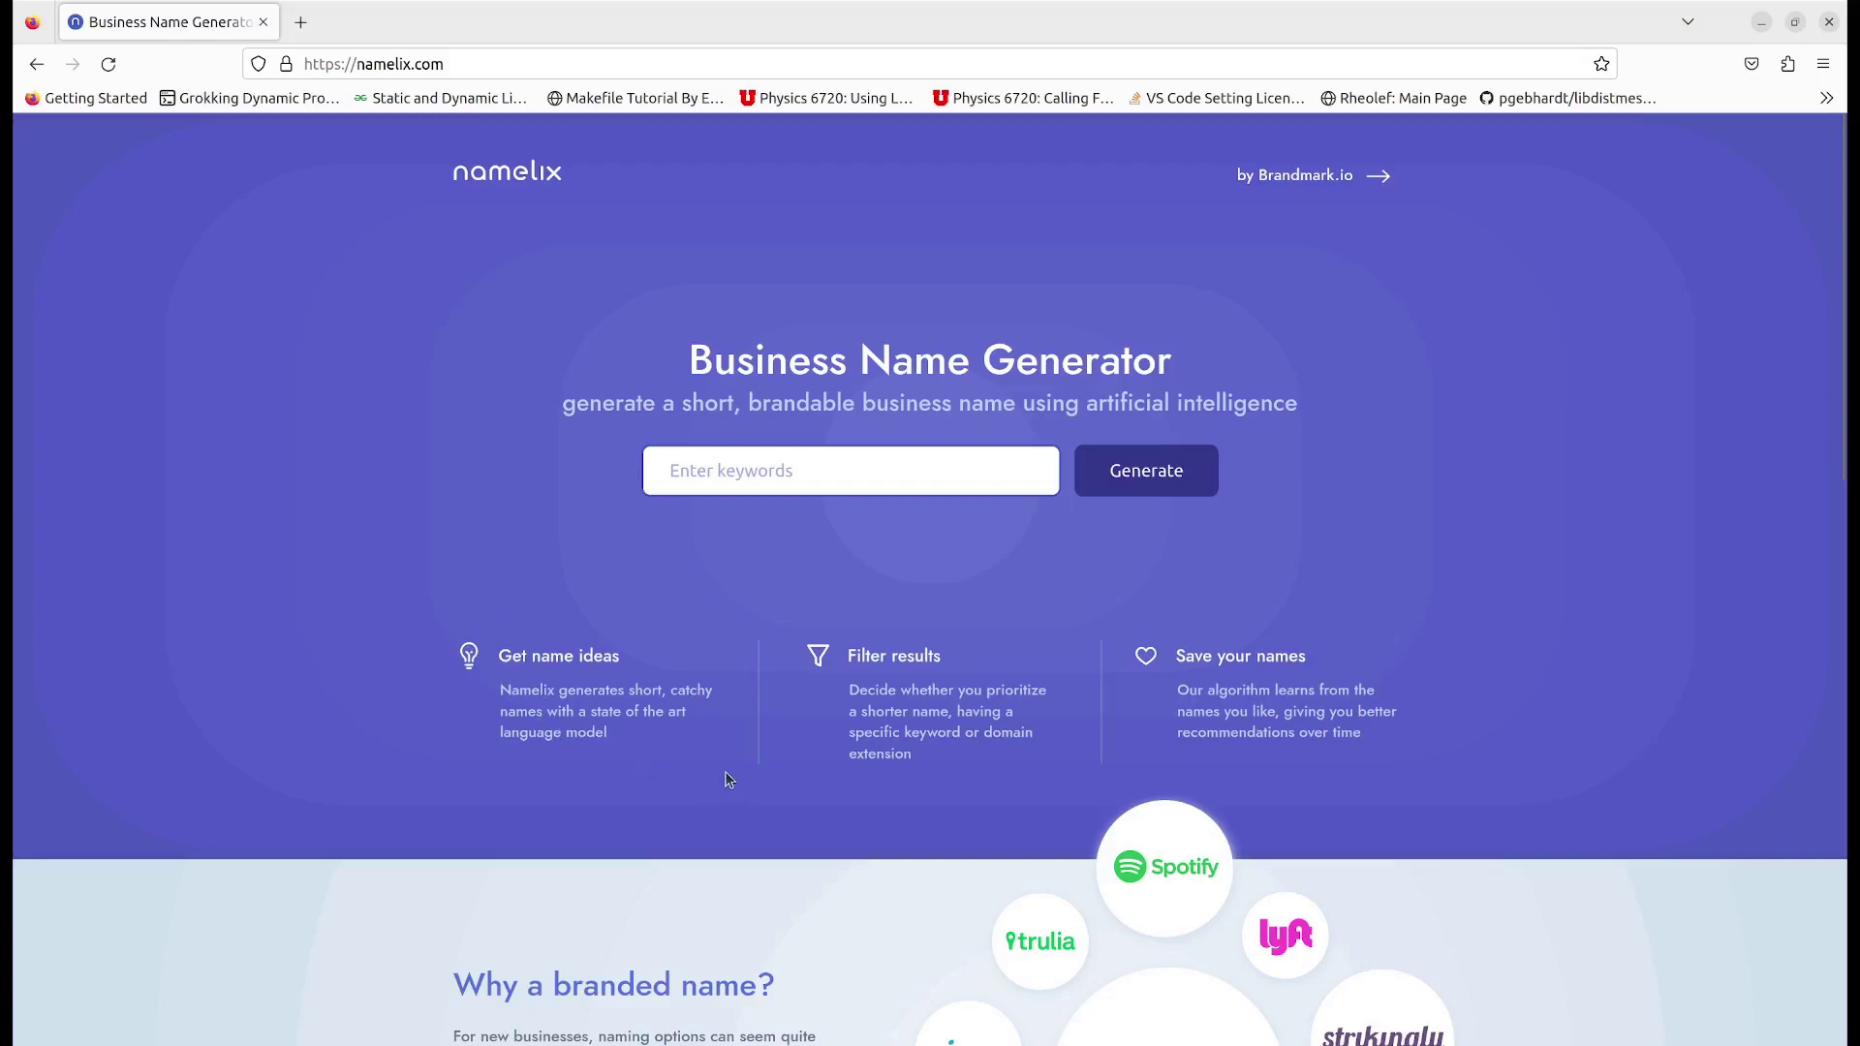
scroll(722, 769, "down", 1)
scroll(721, 768, "down", 1)
scroll(699, 752, "down", 1)
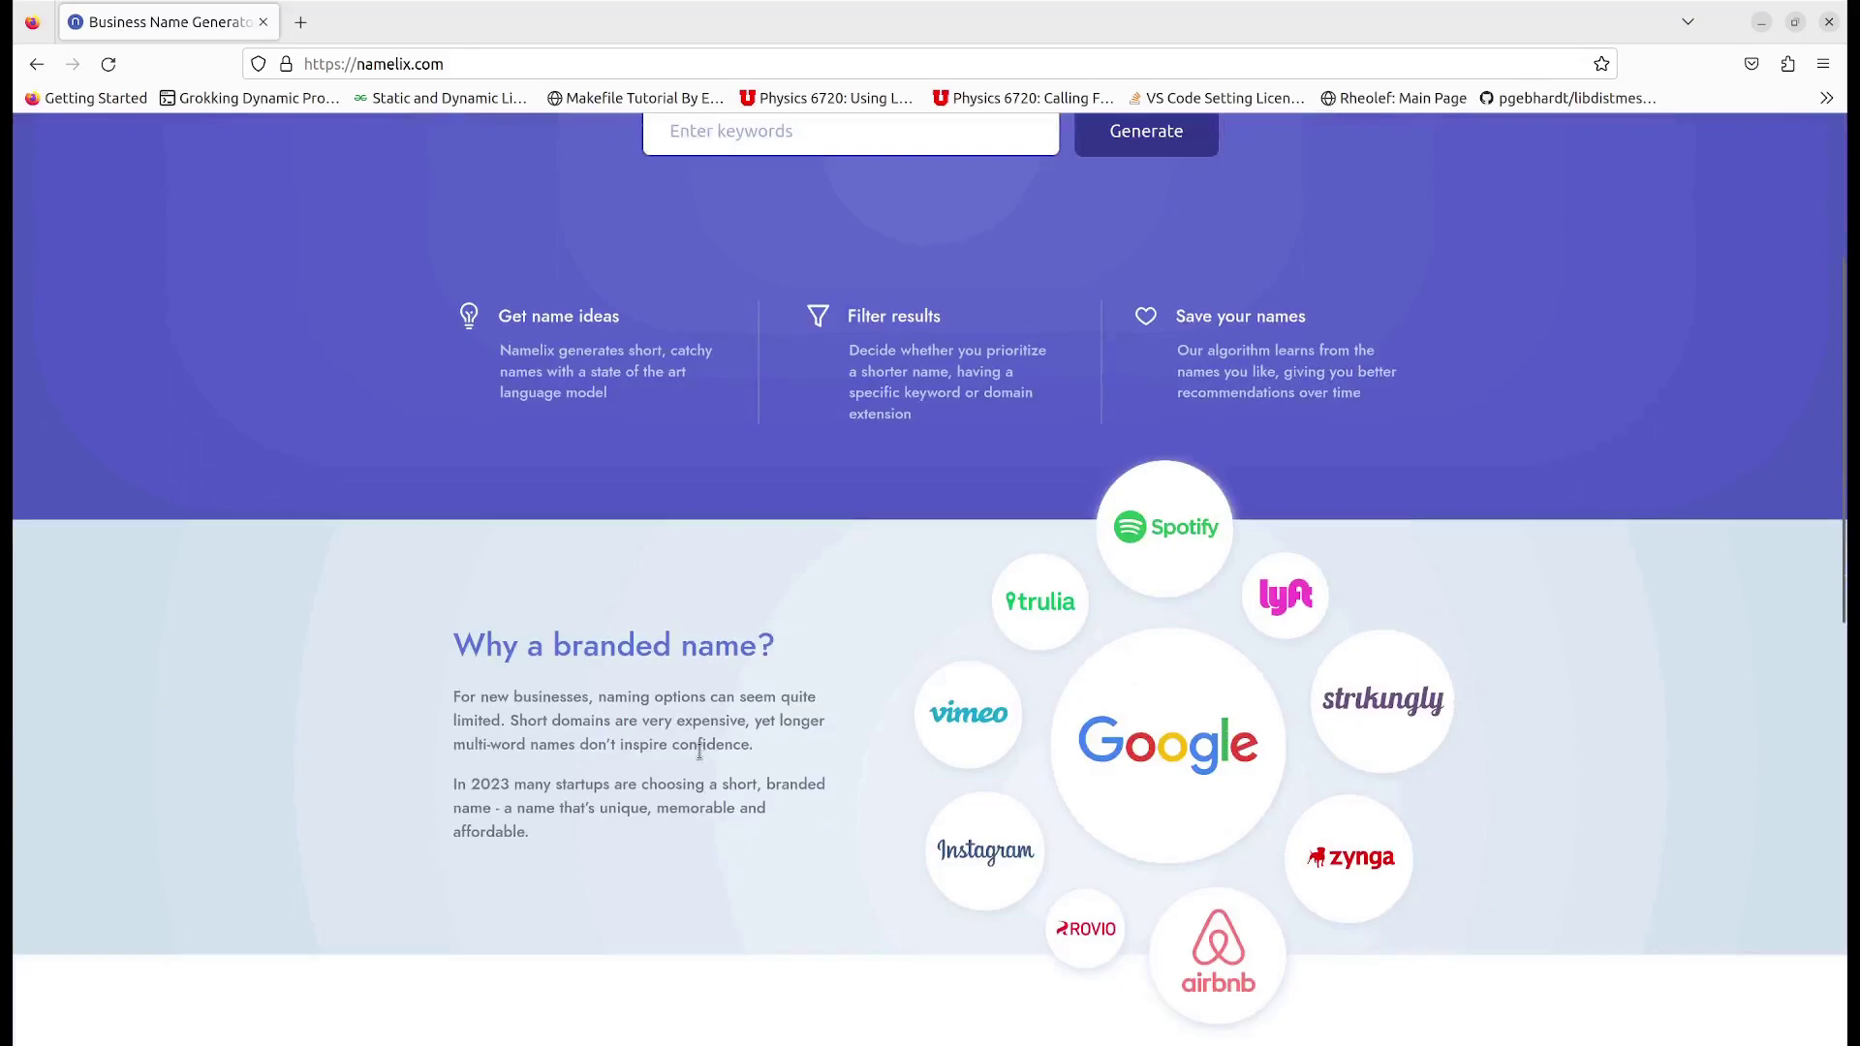
scroll(923, 734, "down", 1)
scroll(923, 733, "down", 1)
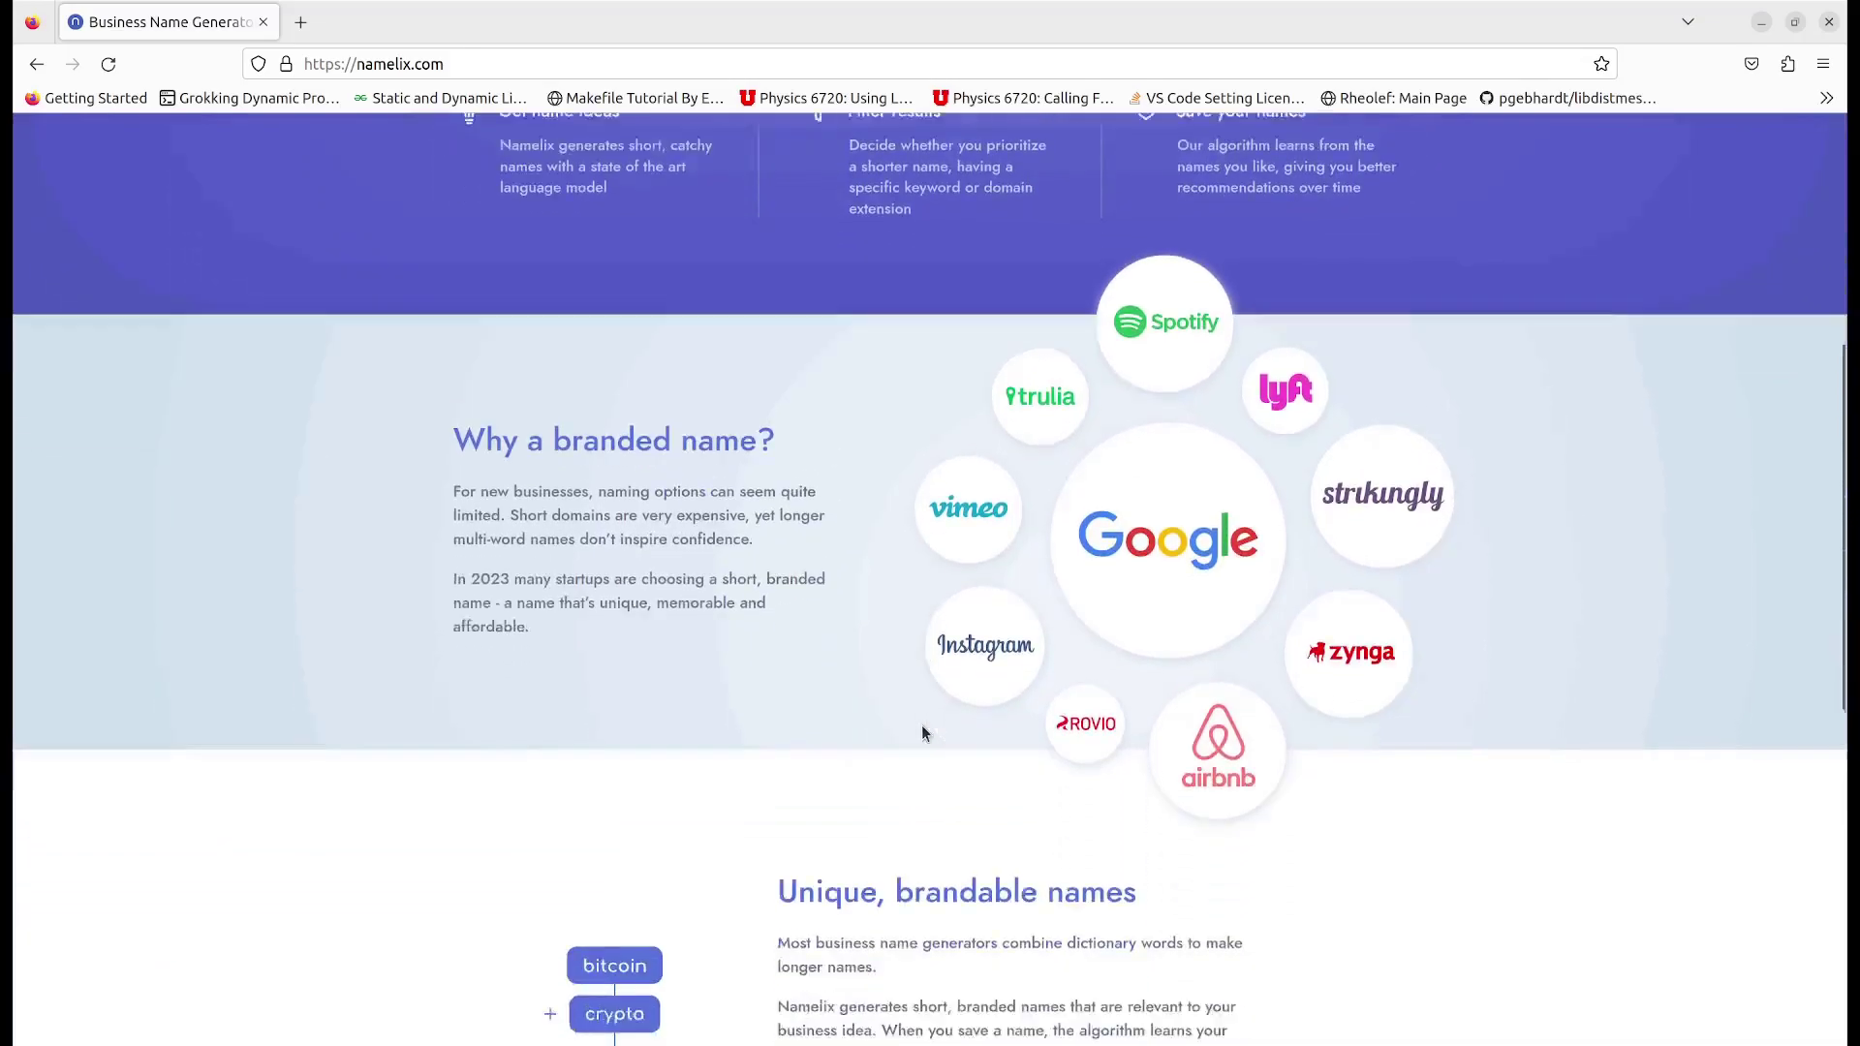
scroll(924, 731, "down", 2)
scroll(921, 726, "up", 4)
scroll(921, 726, "up", 3)
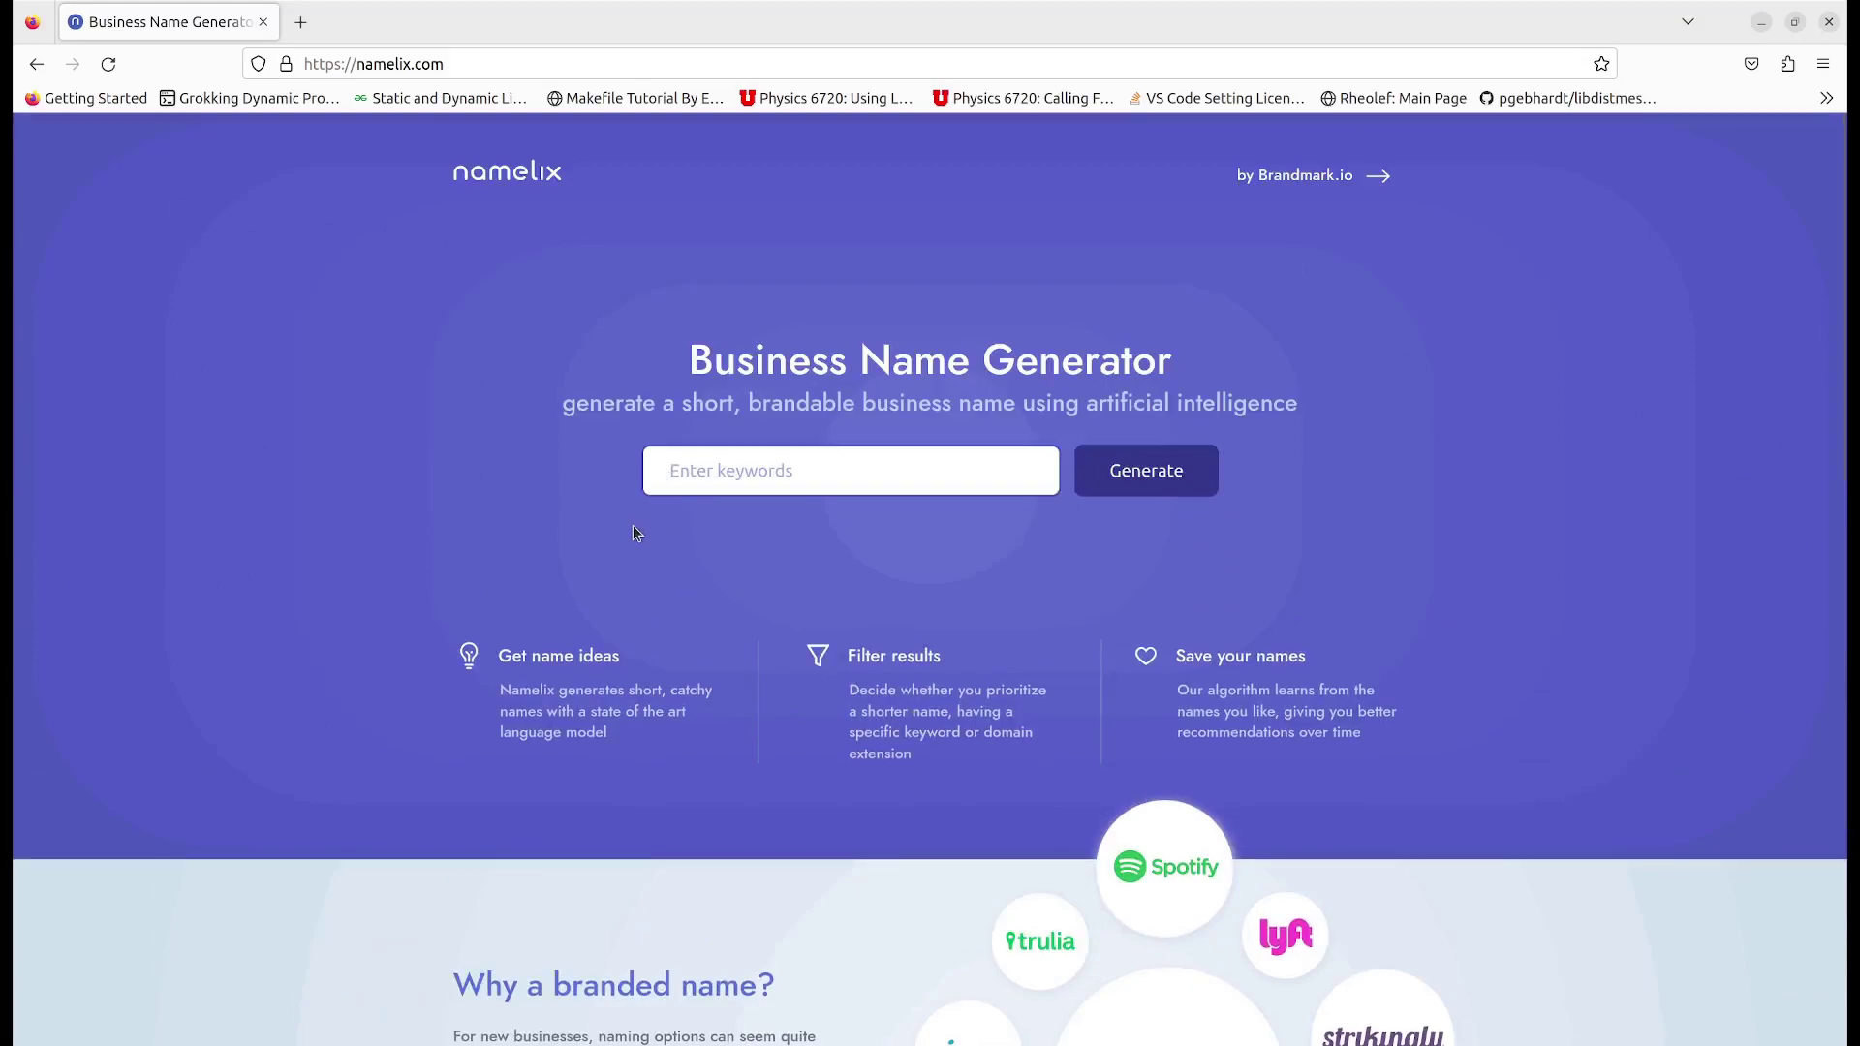
- Enter the keywords 'green, technology, kitchen, smart' and submit them to continue
left_click(683, 463)
type("green.")
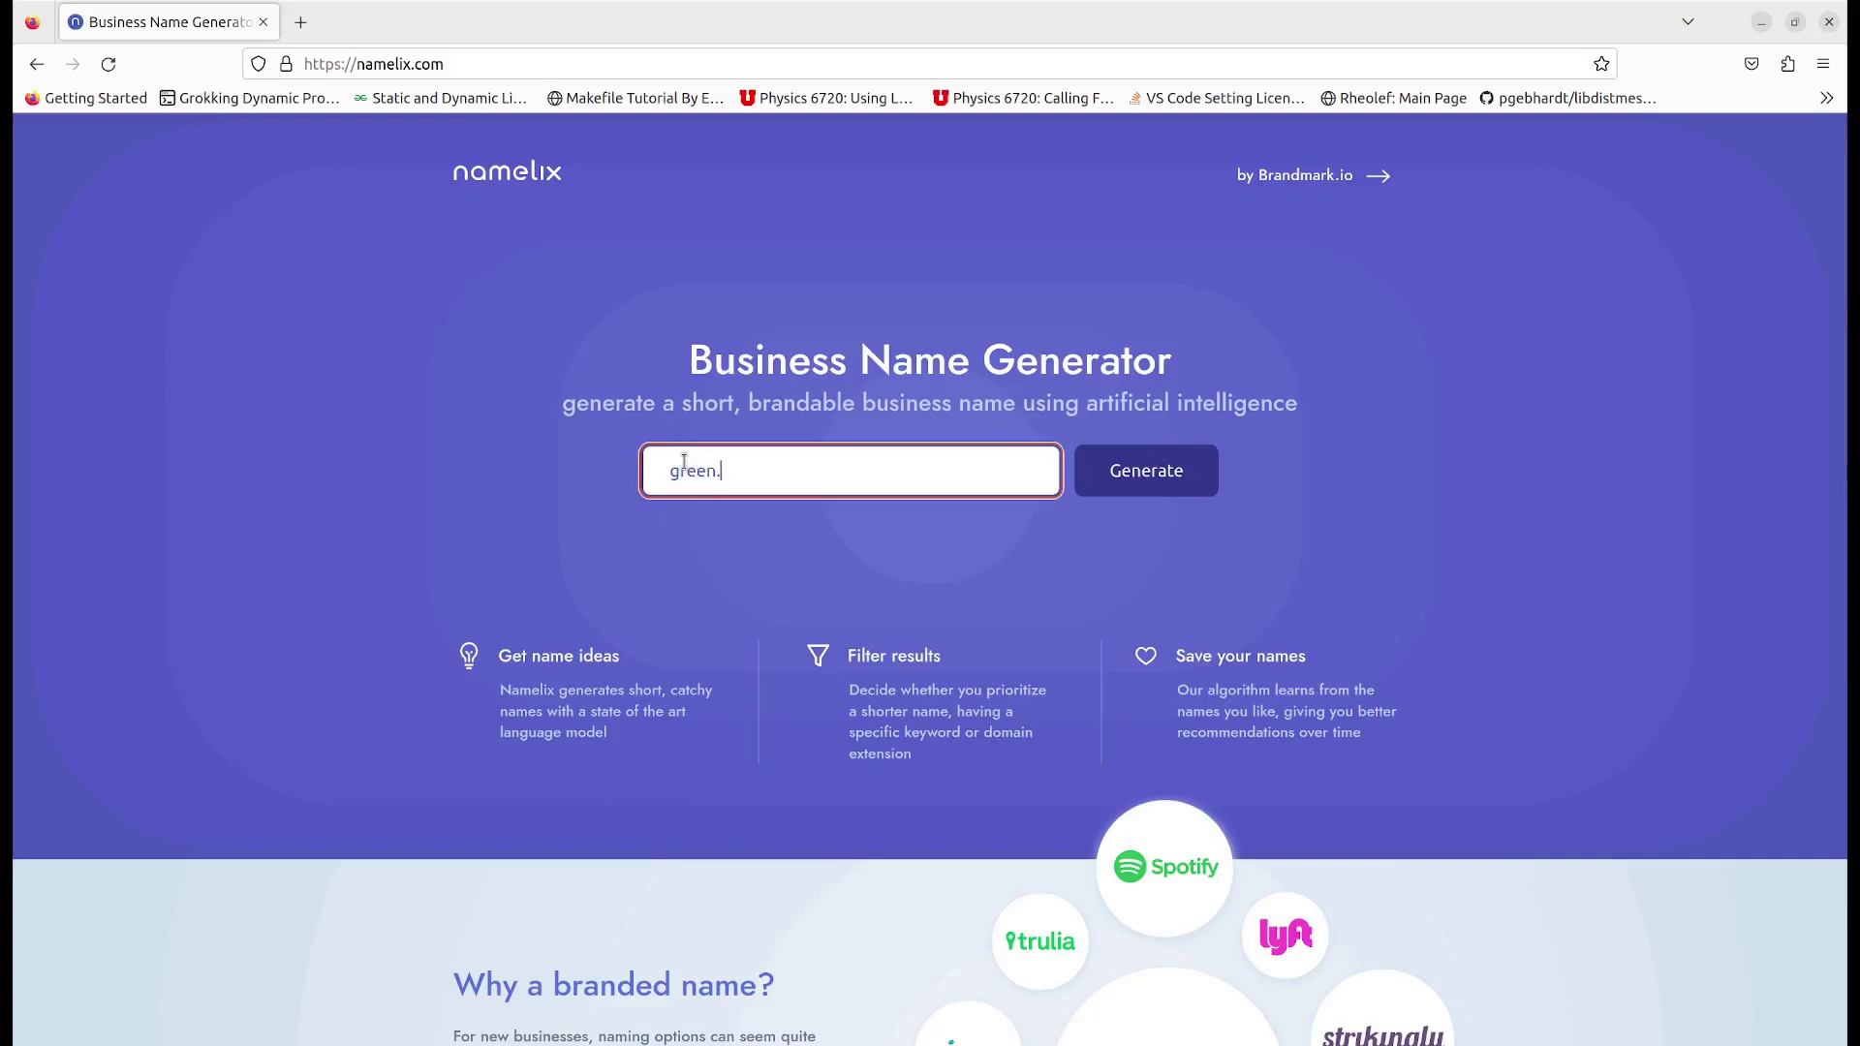
key("BackSpace")
type(", ")
type("technolog")
type("y, kitchen")
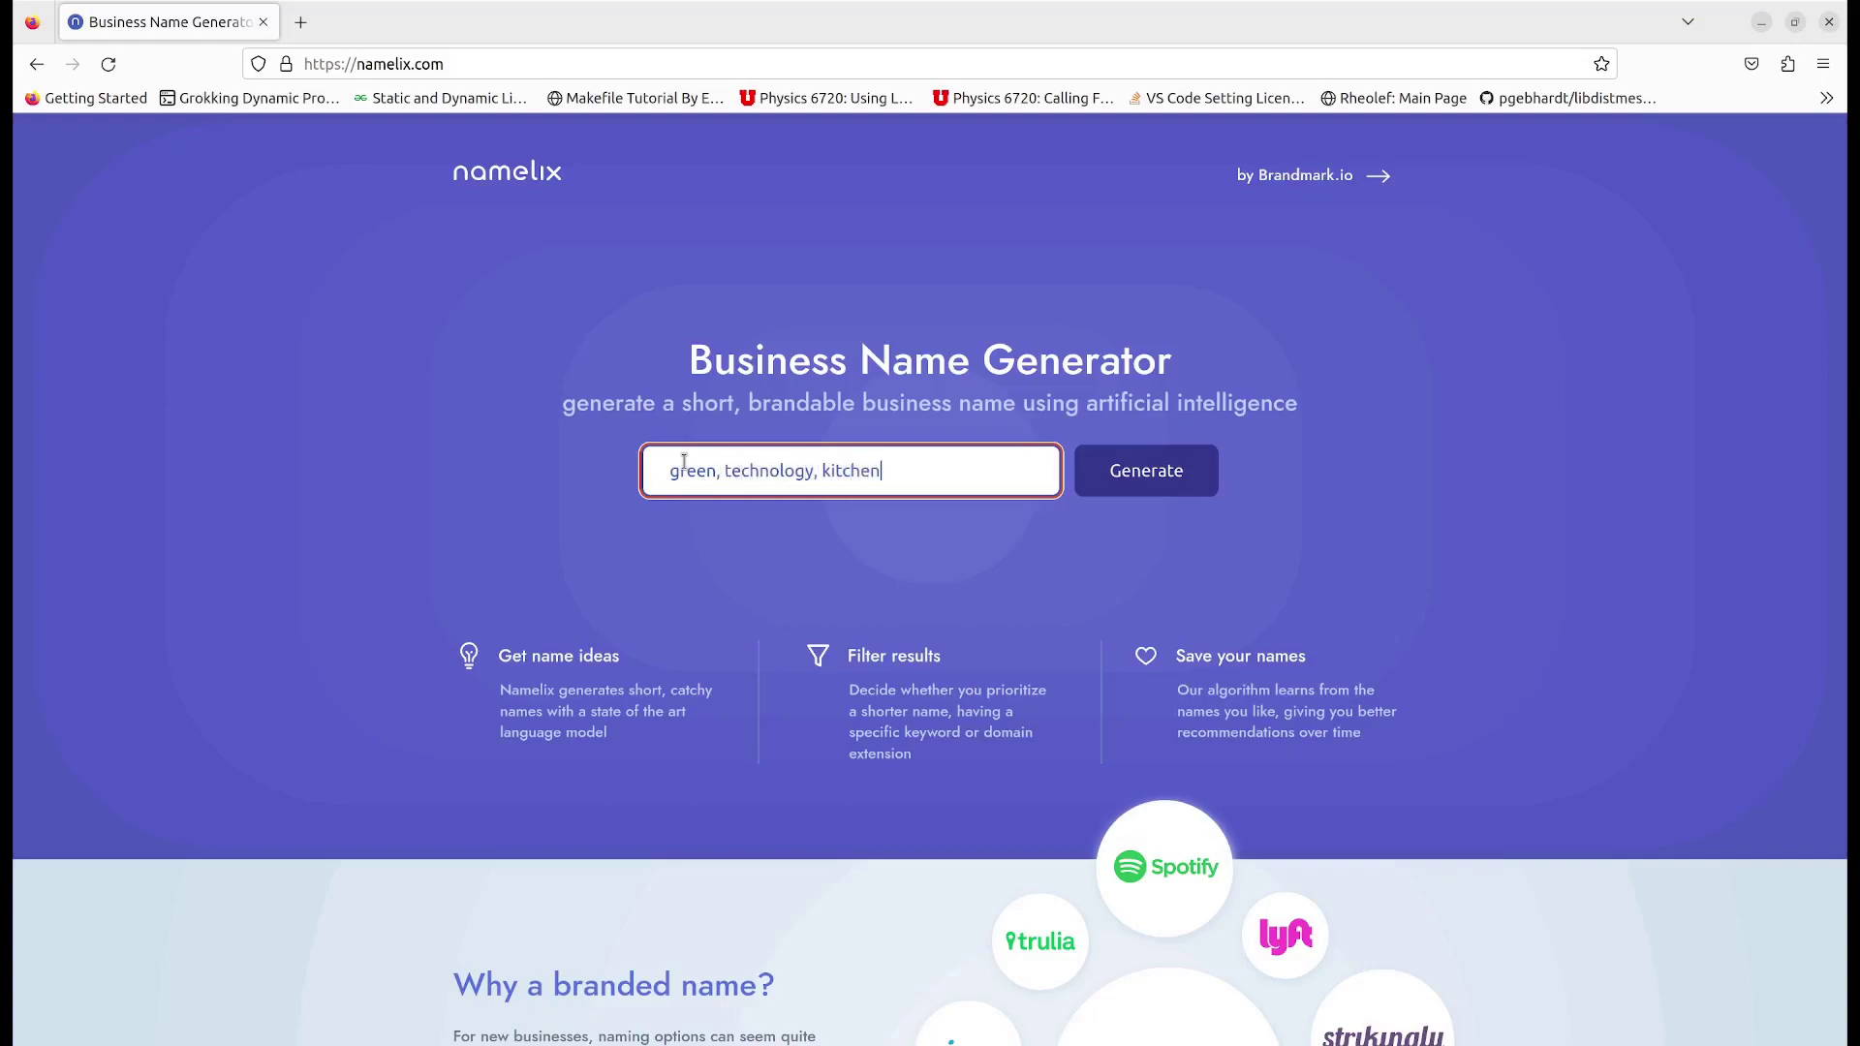
type(", sma")
type("rt")
left_click(1135, 480)
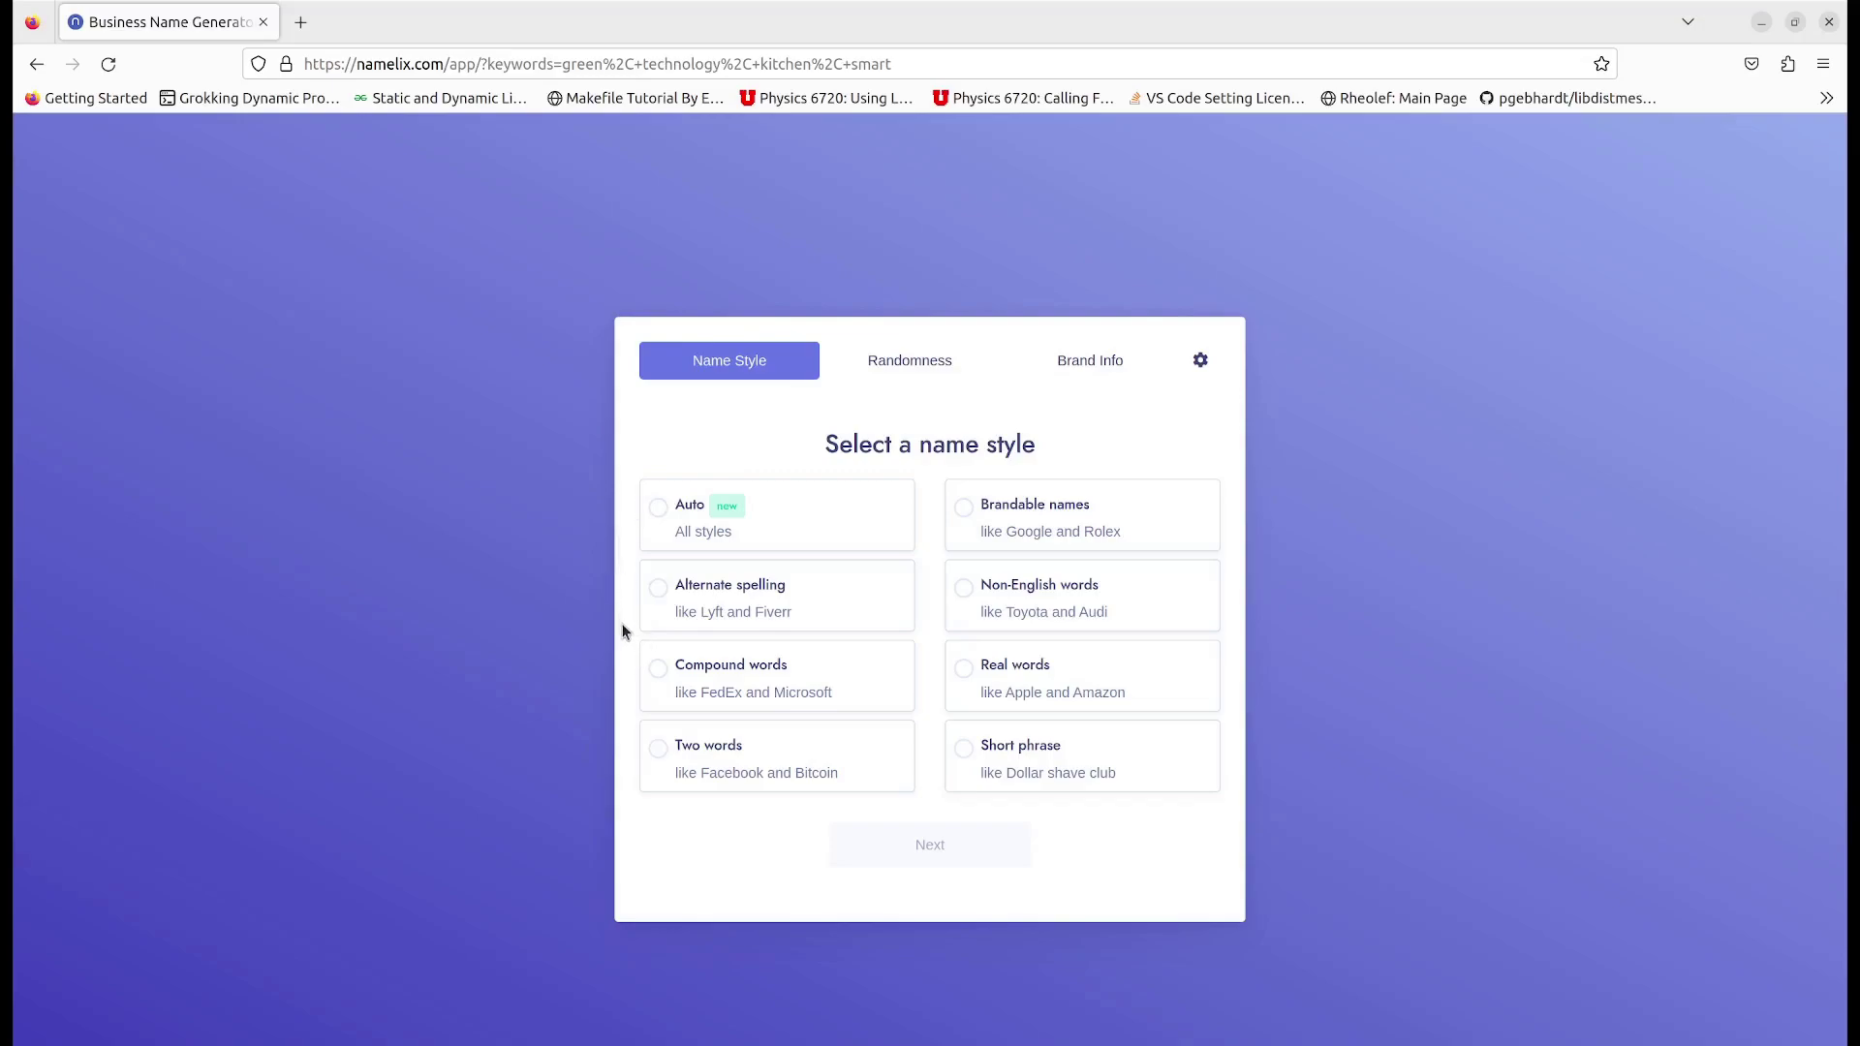
- Choose Compound words as the name style
left_click(658, 671)
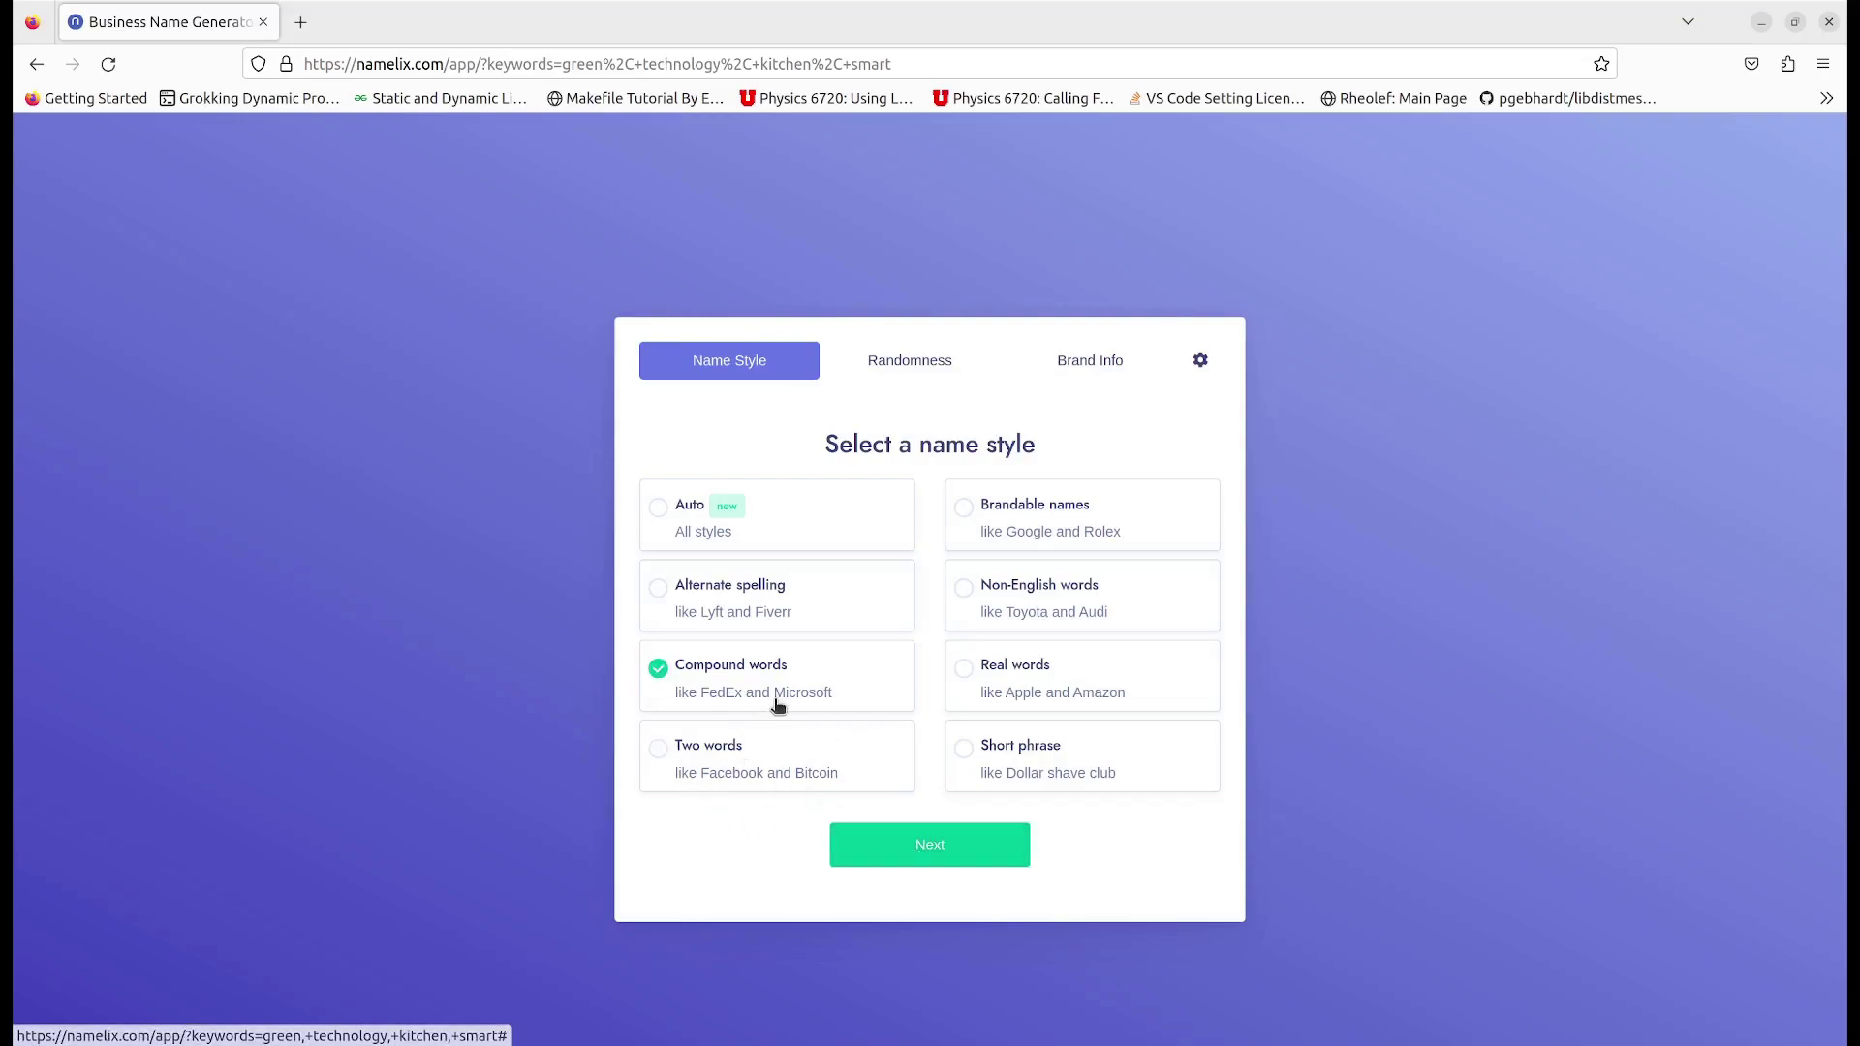
- Advance to the Randomness step and select Medium randomness
left_click(916, 841)
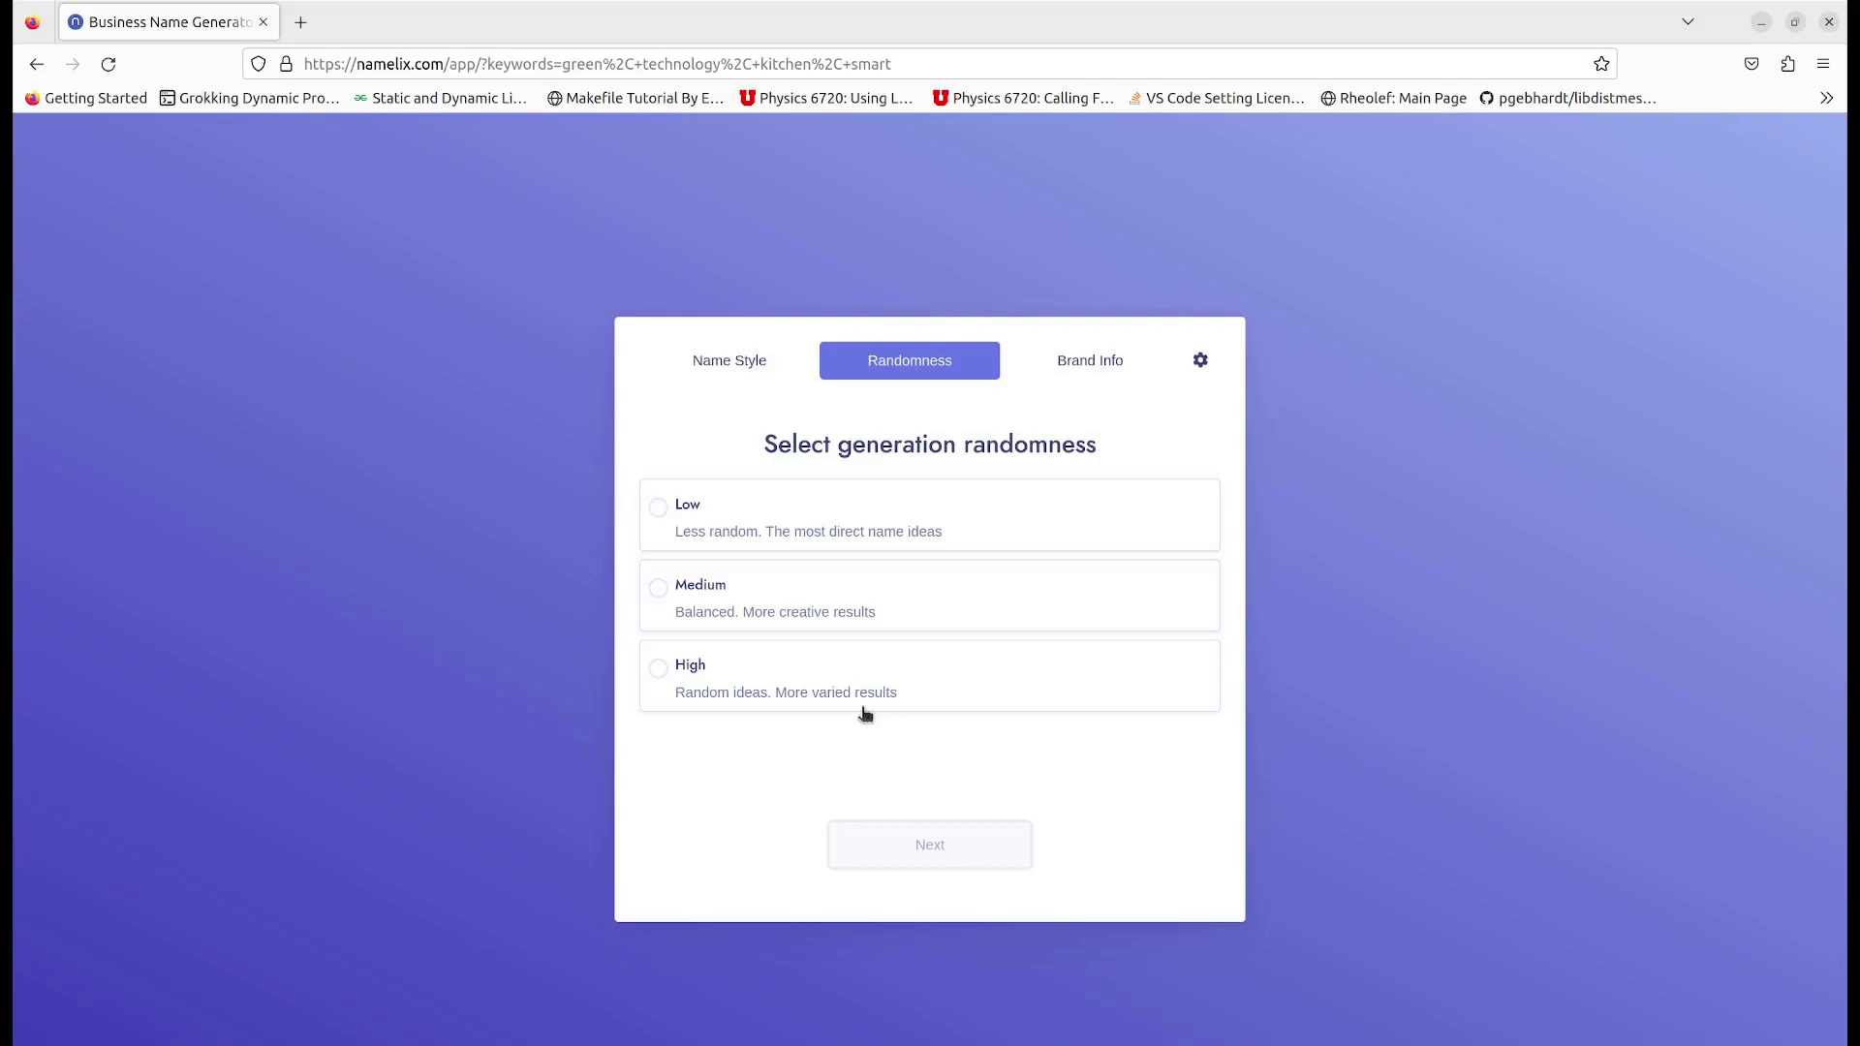
left_click(660, 593)
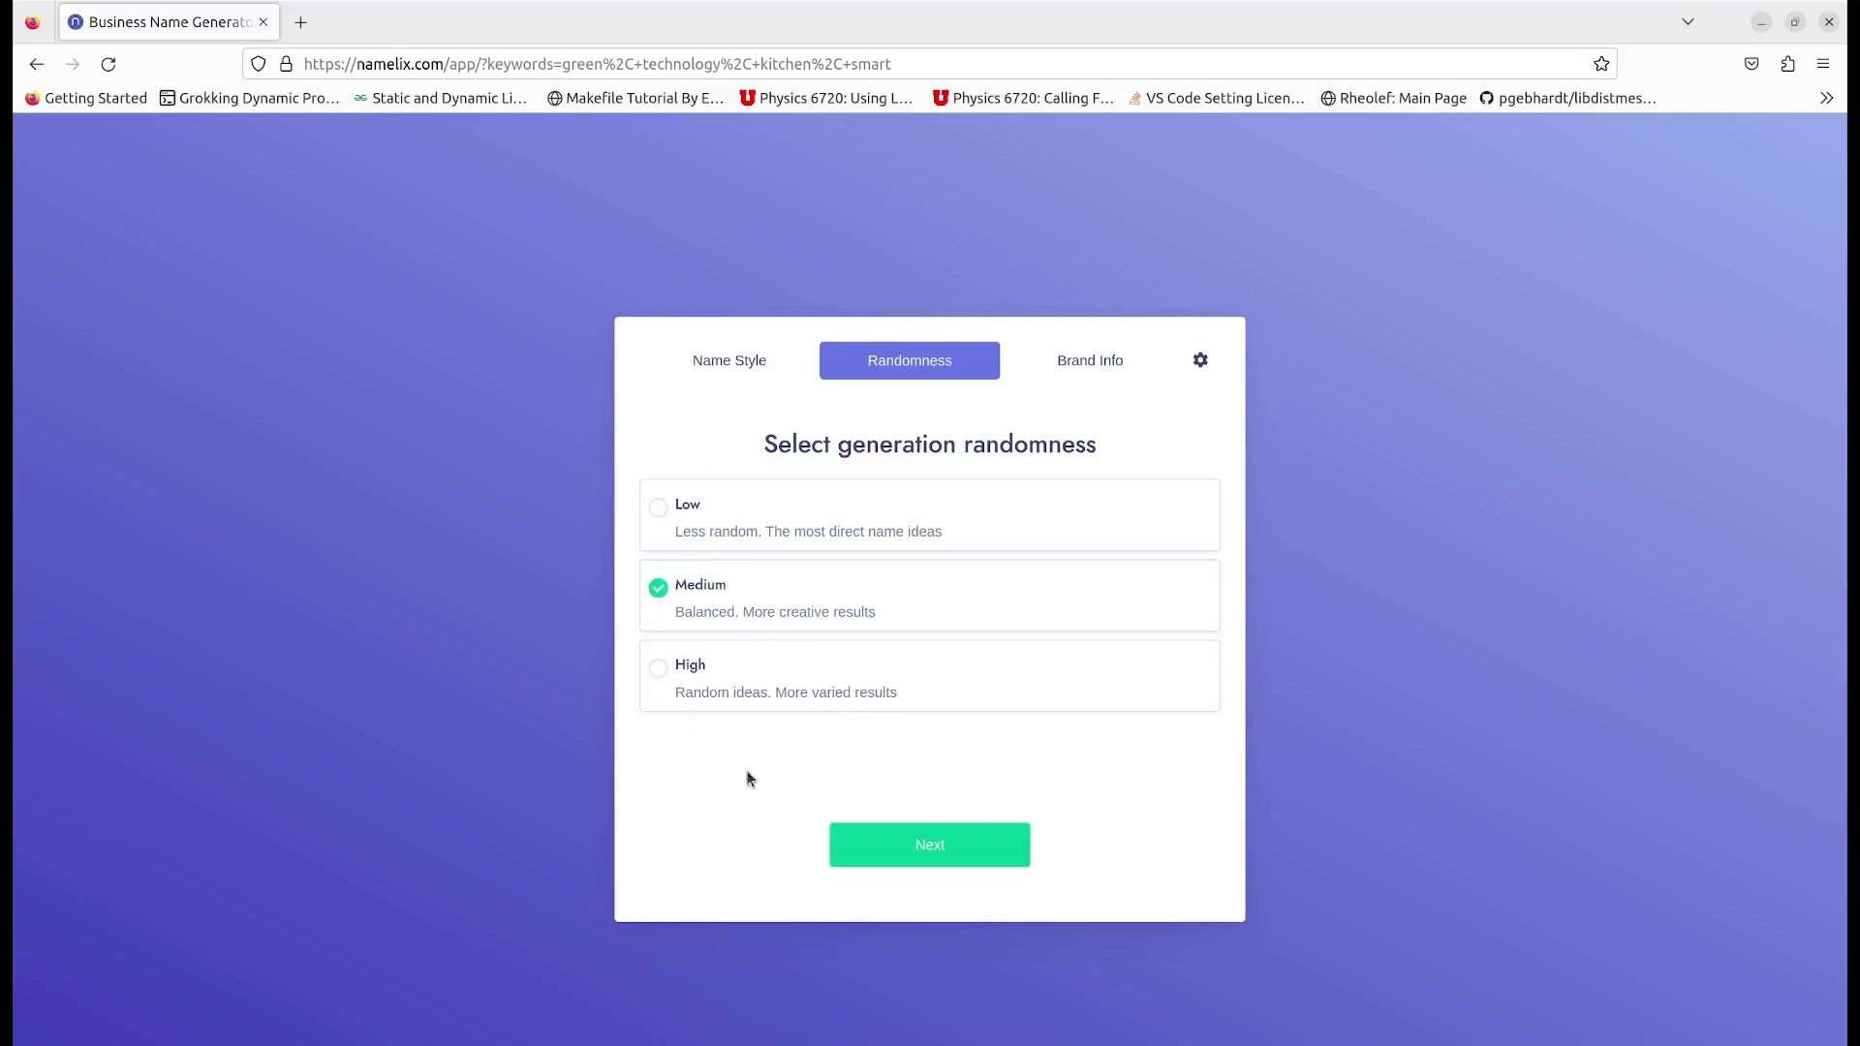
left_click(904, 850)
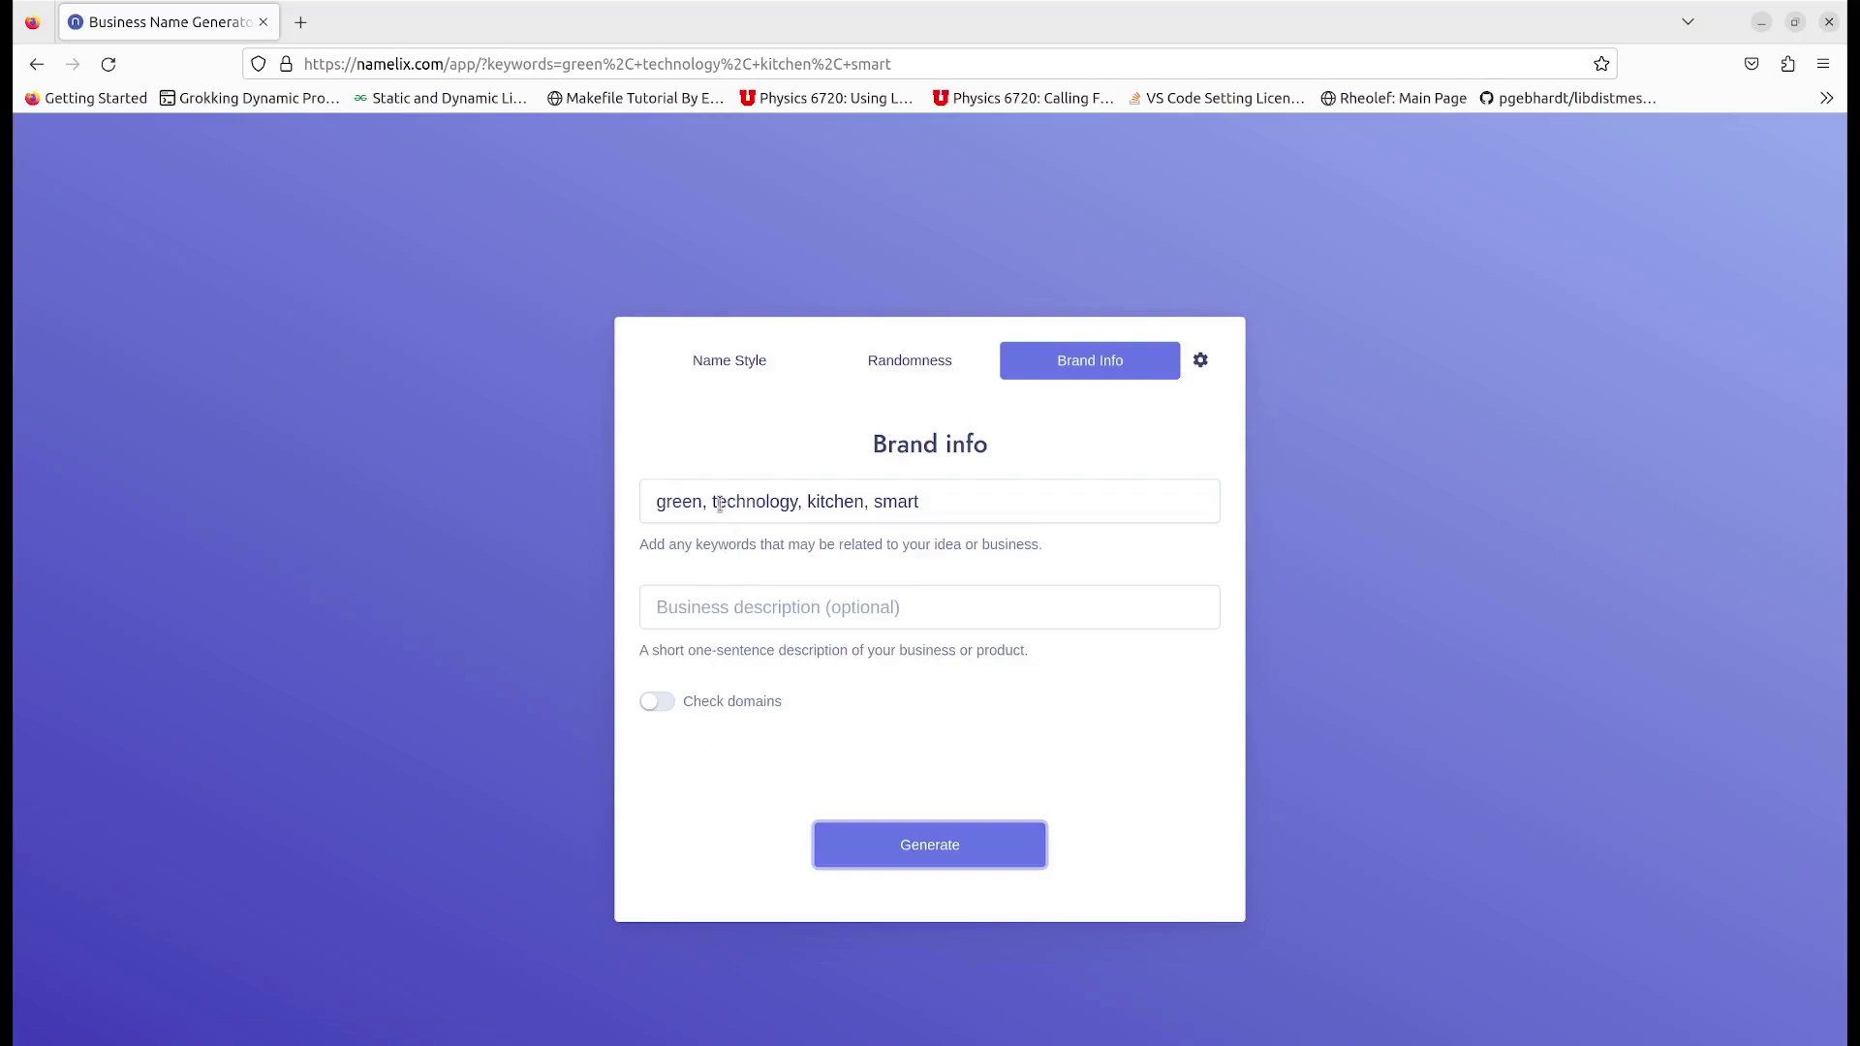
left_click_drag(714, 502, 803, 502)
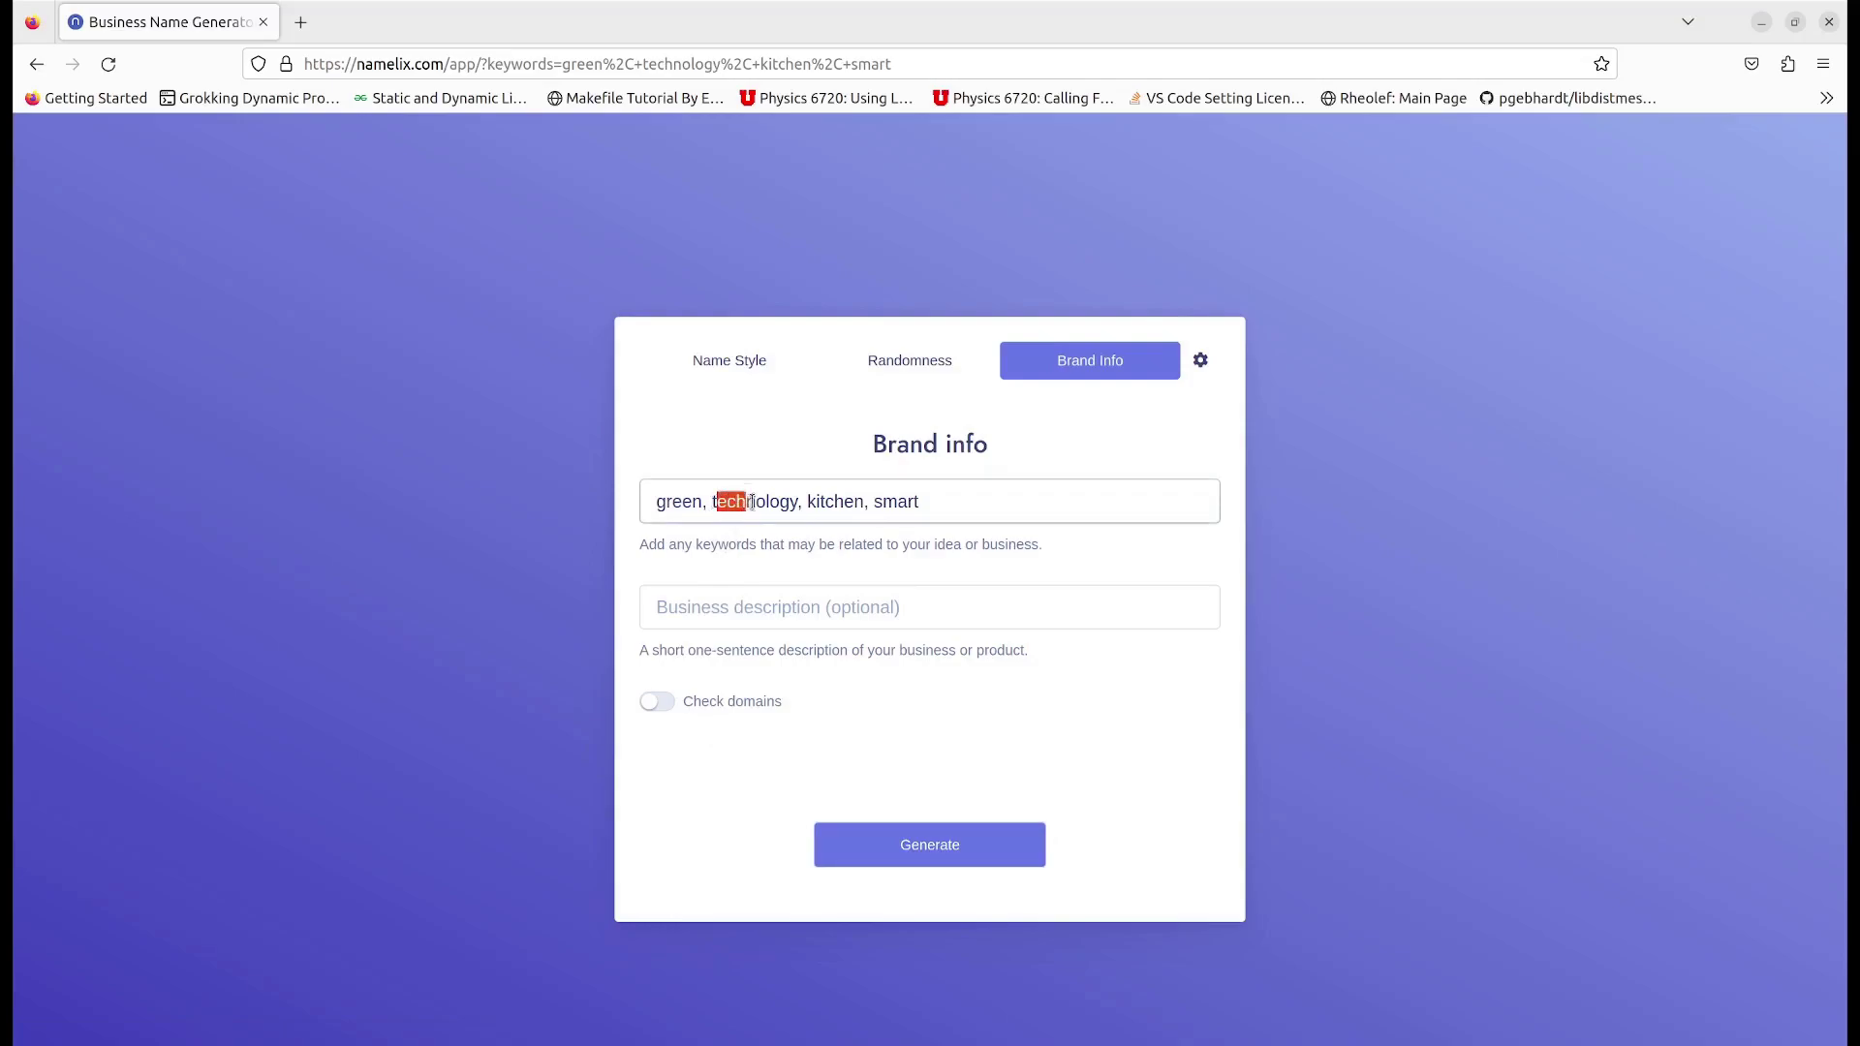
left_click(707, 574)
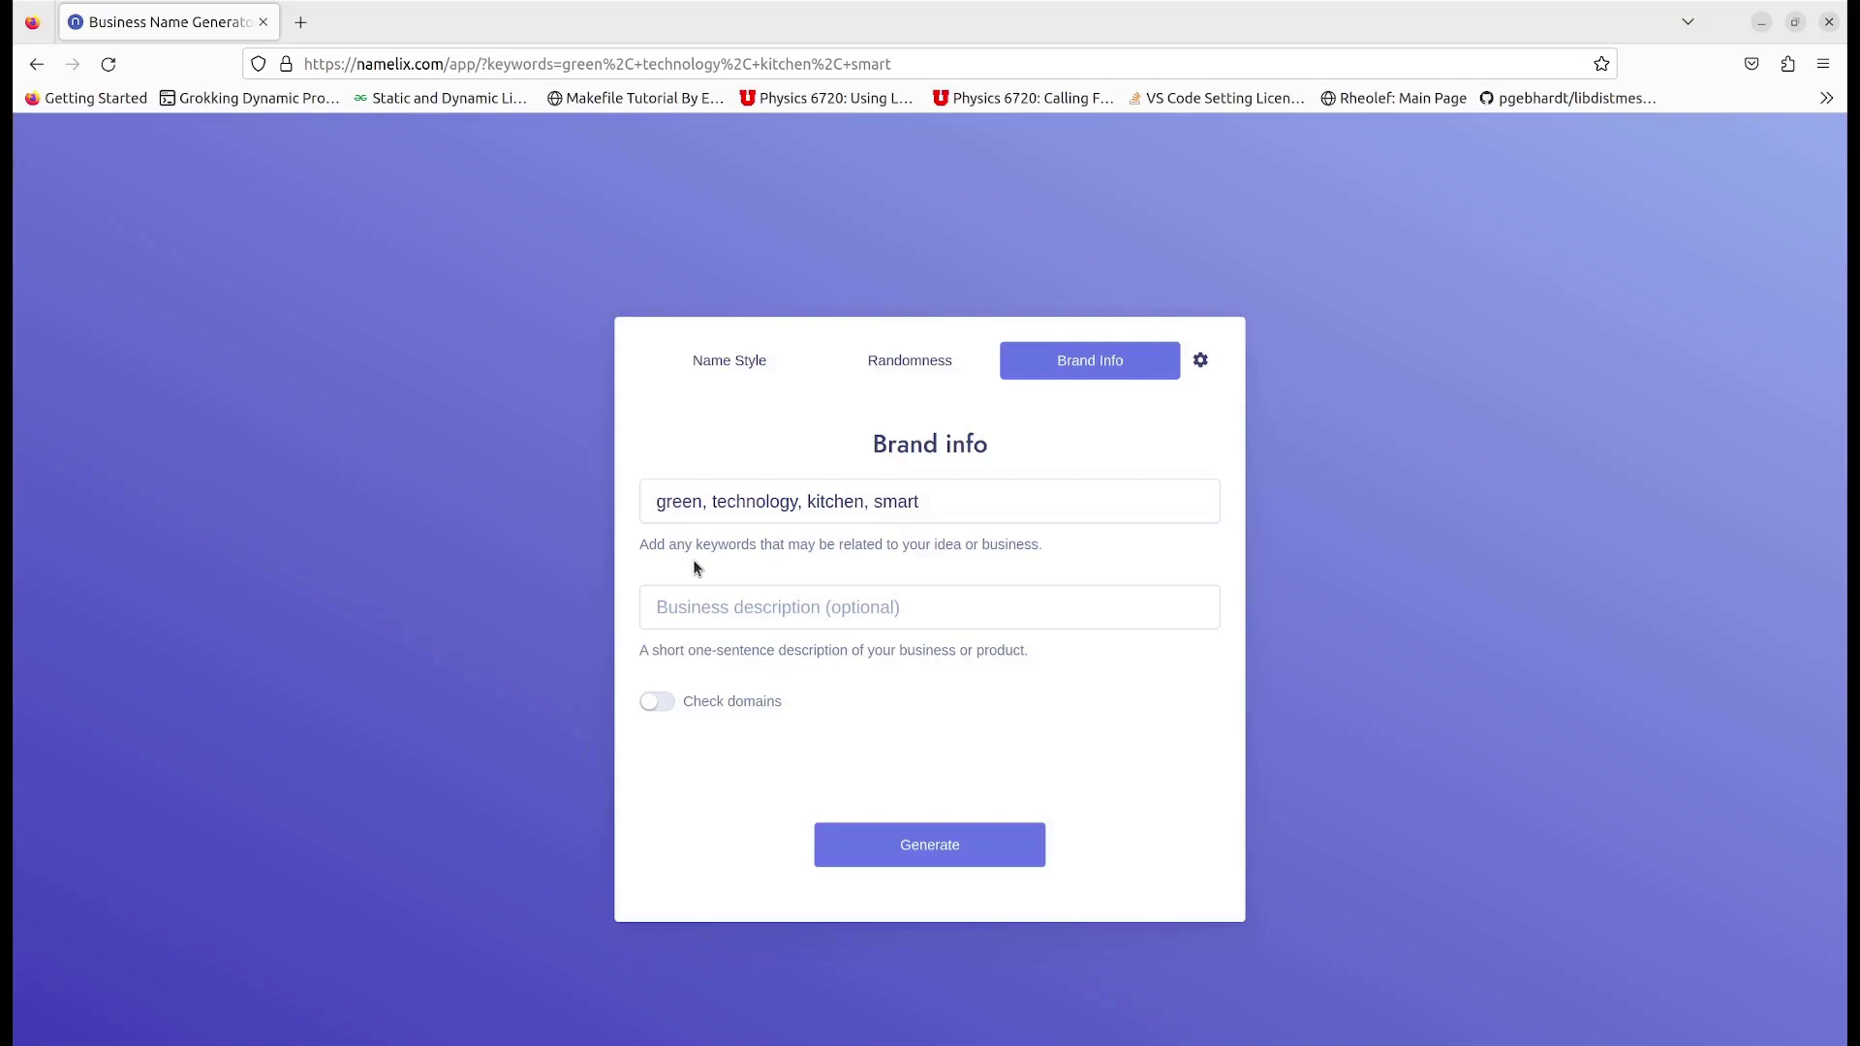
left_click(940, 496)
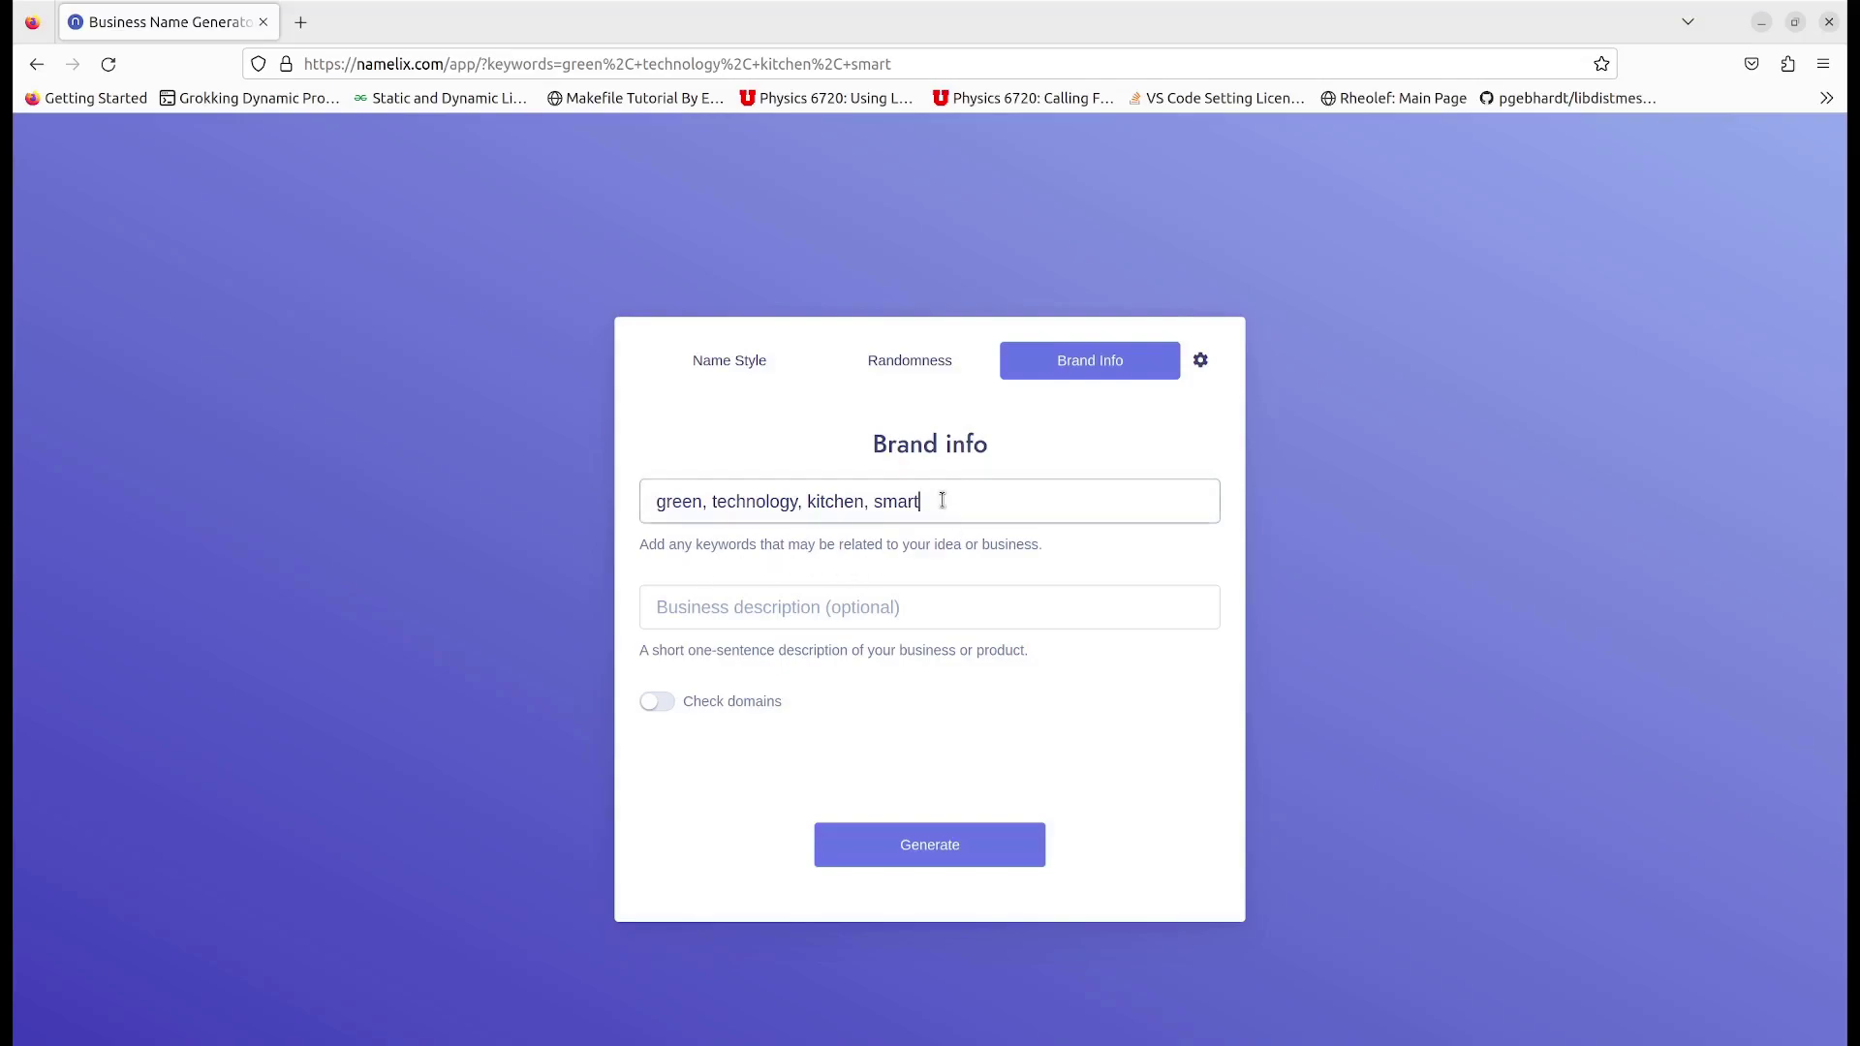
left_click(800, 572)
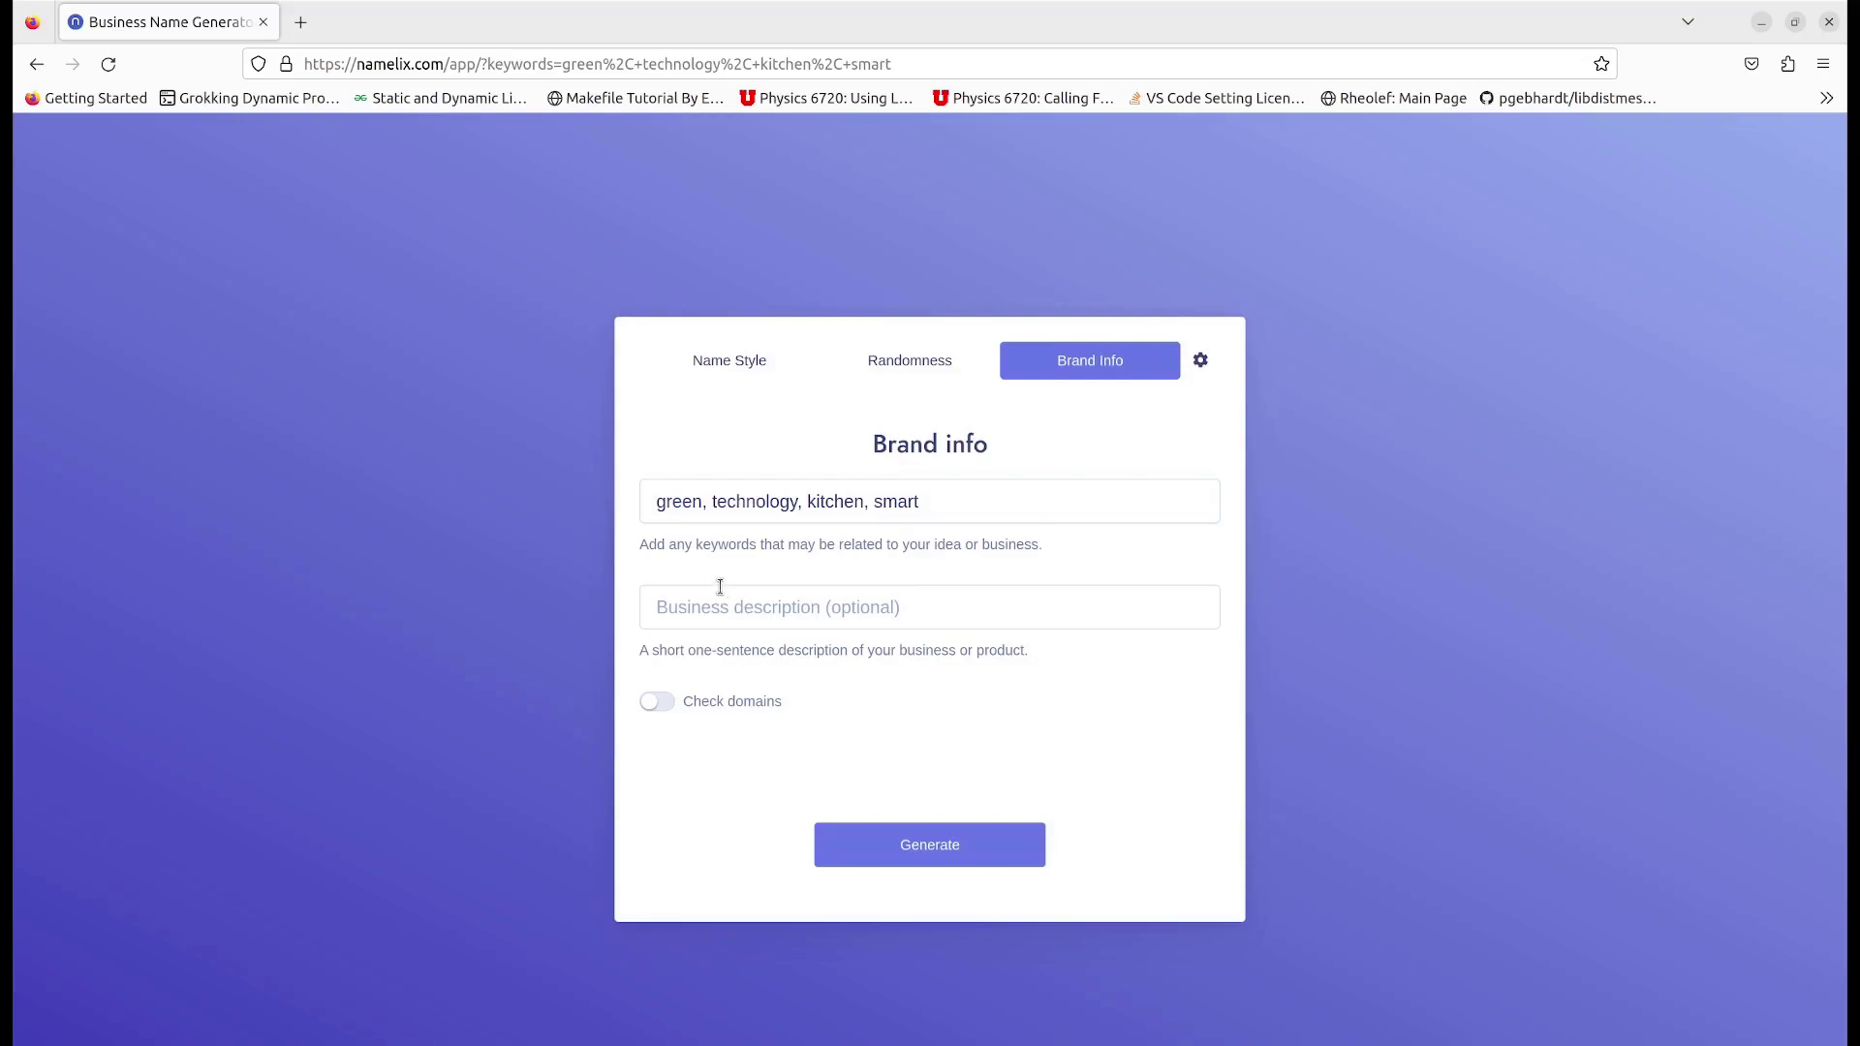
left_click(669, 602)
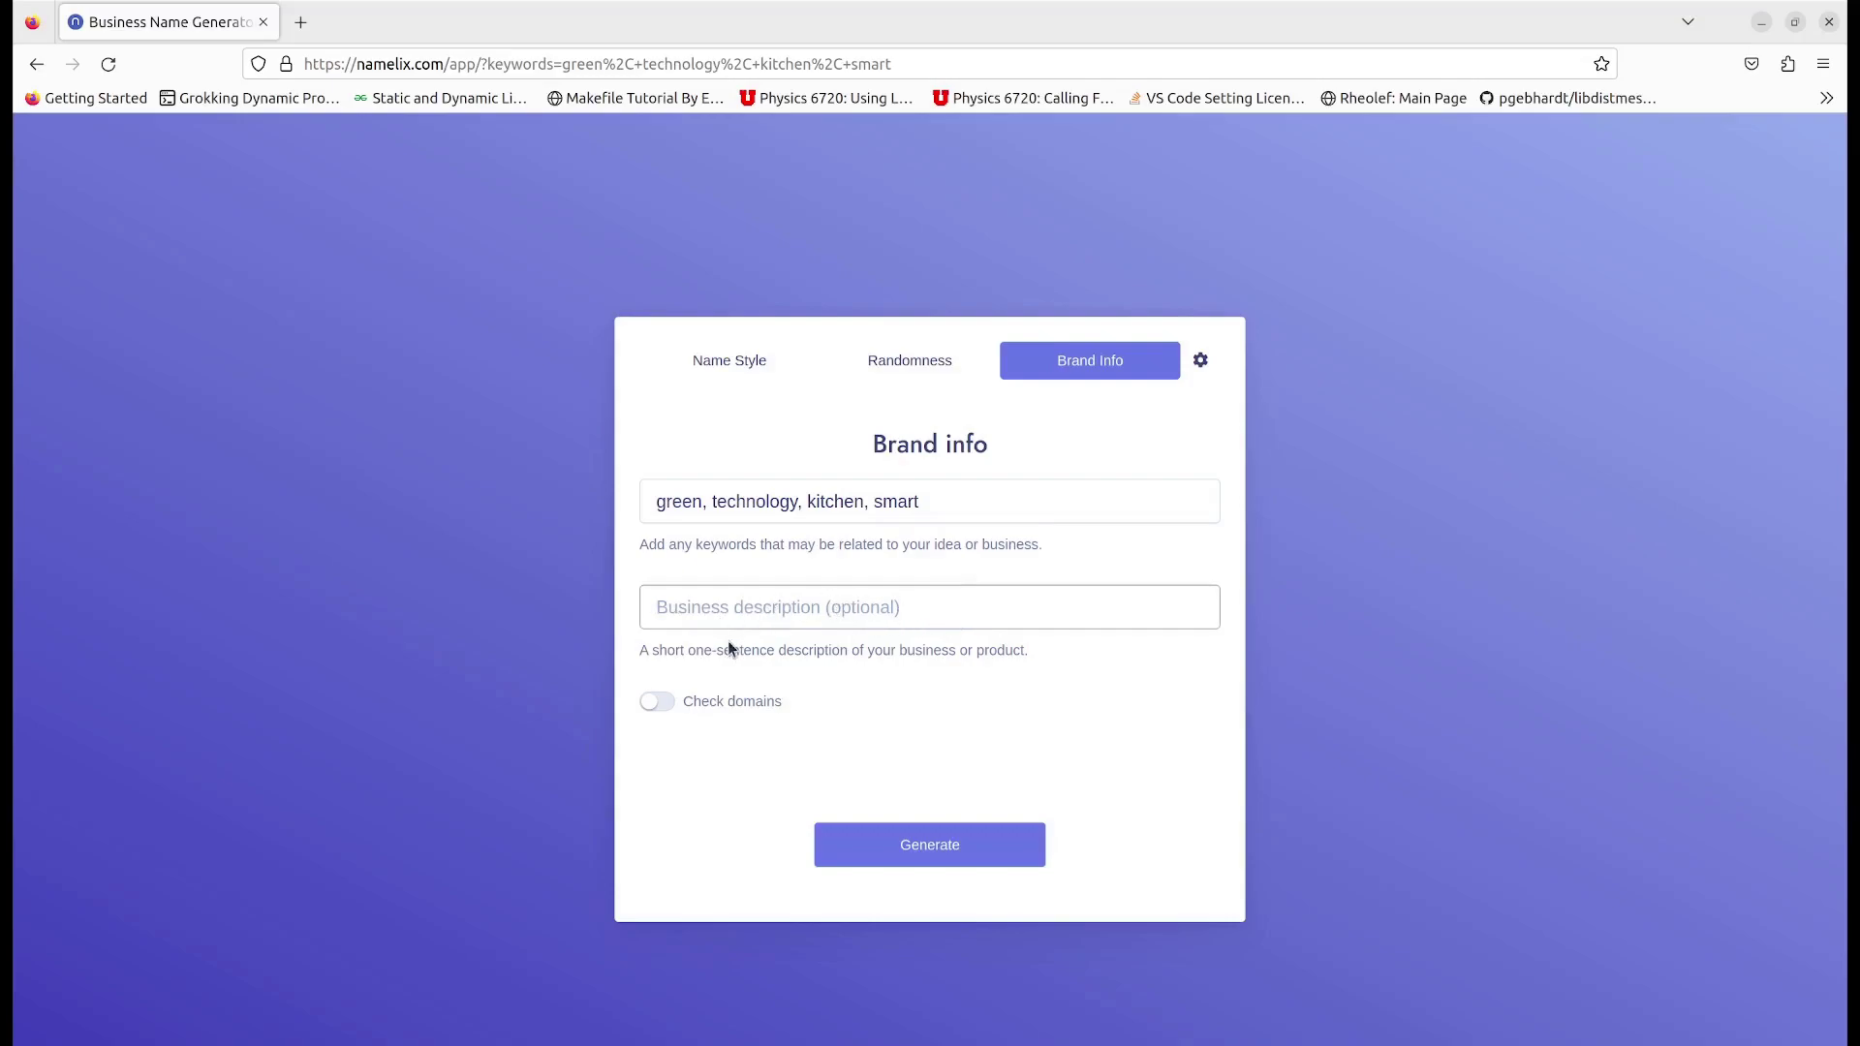
left_click(636, 648)
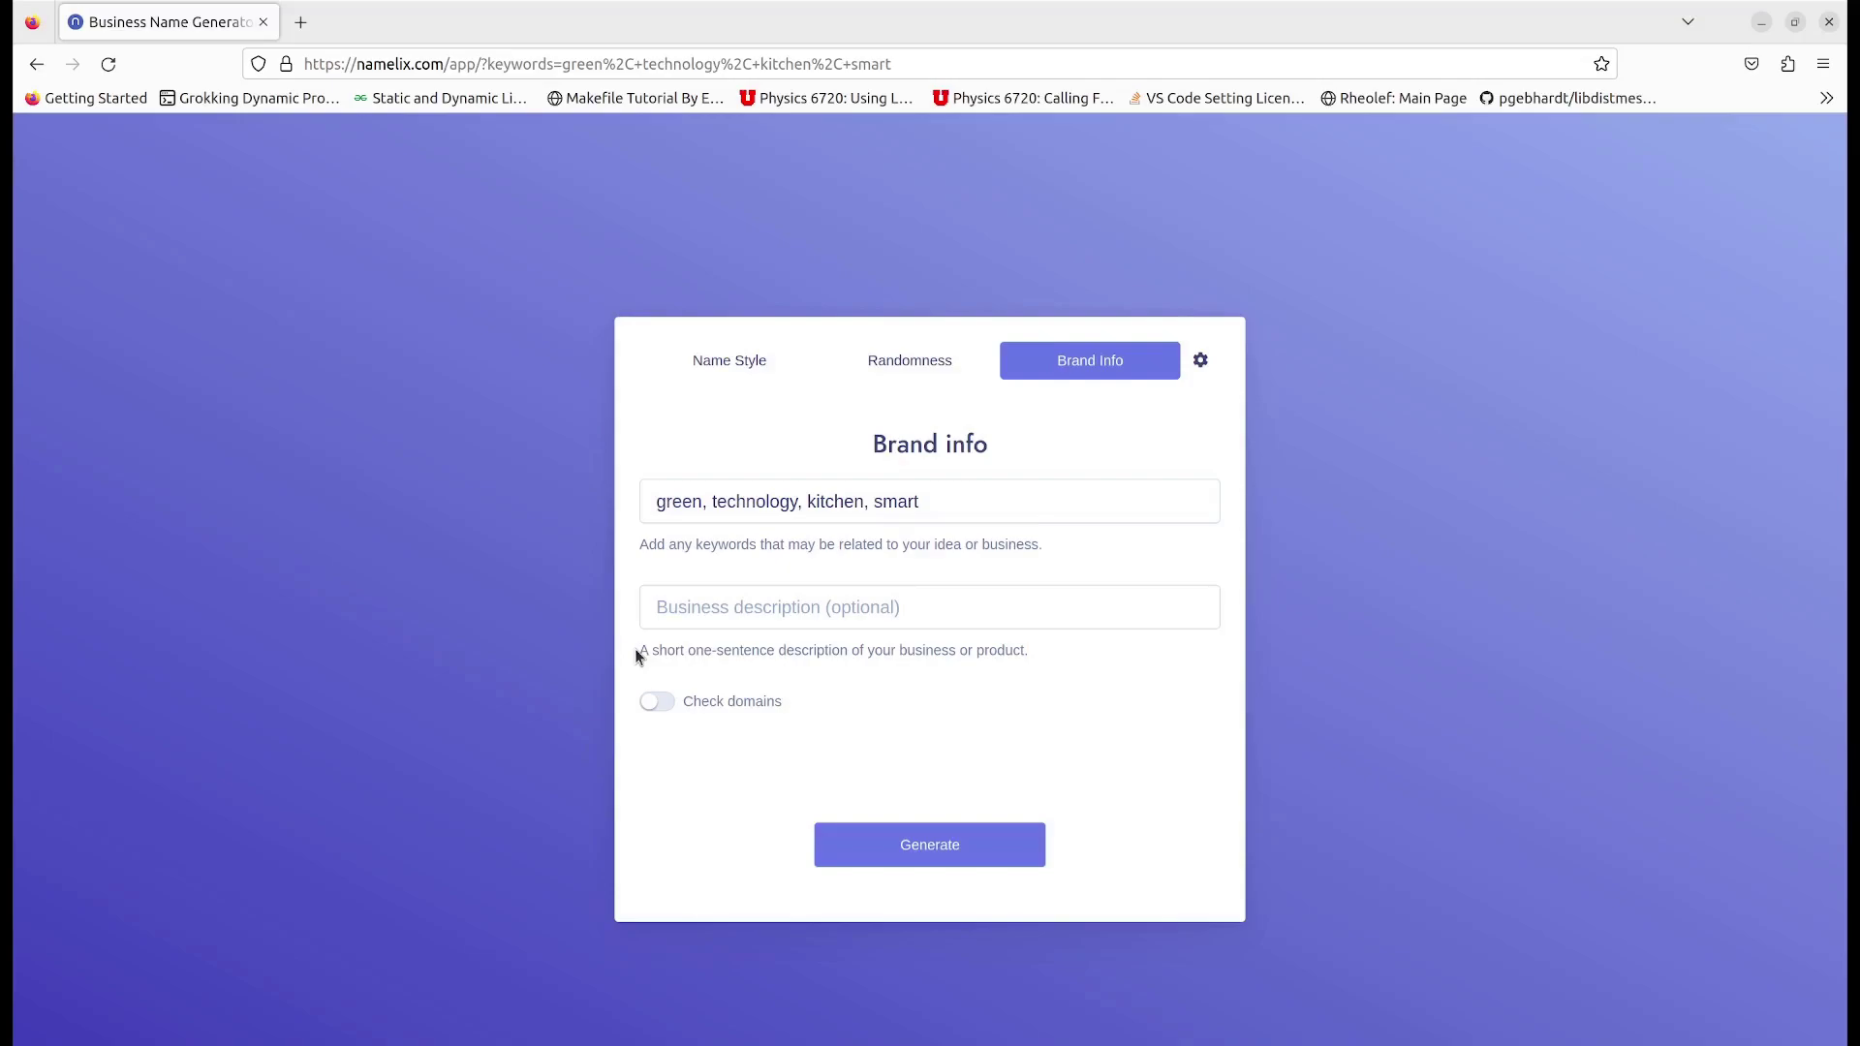
- Clear the business description so it stays blank, and enable Check domains
left_click(663, 610)
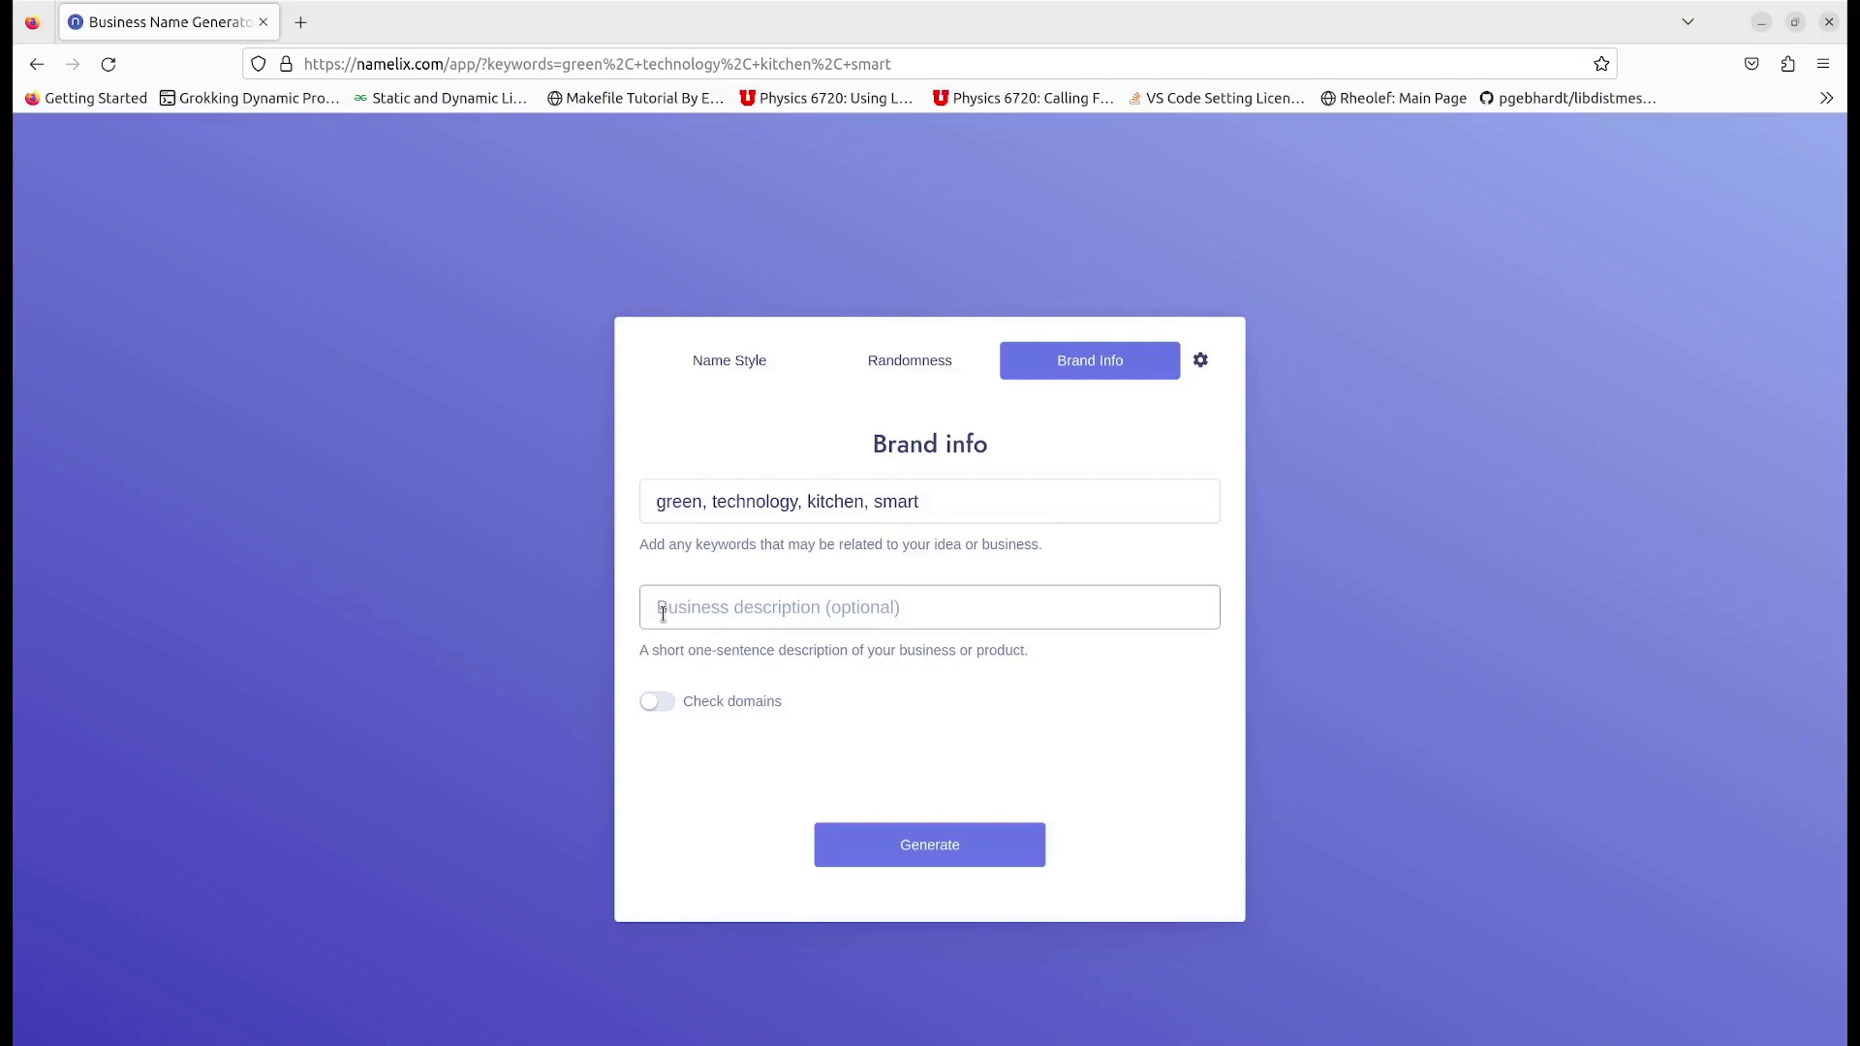
type("pion")
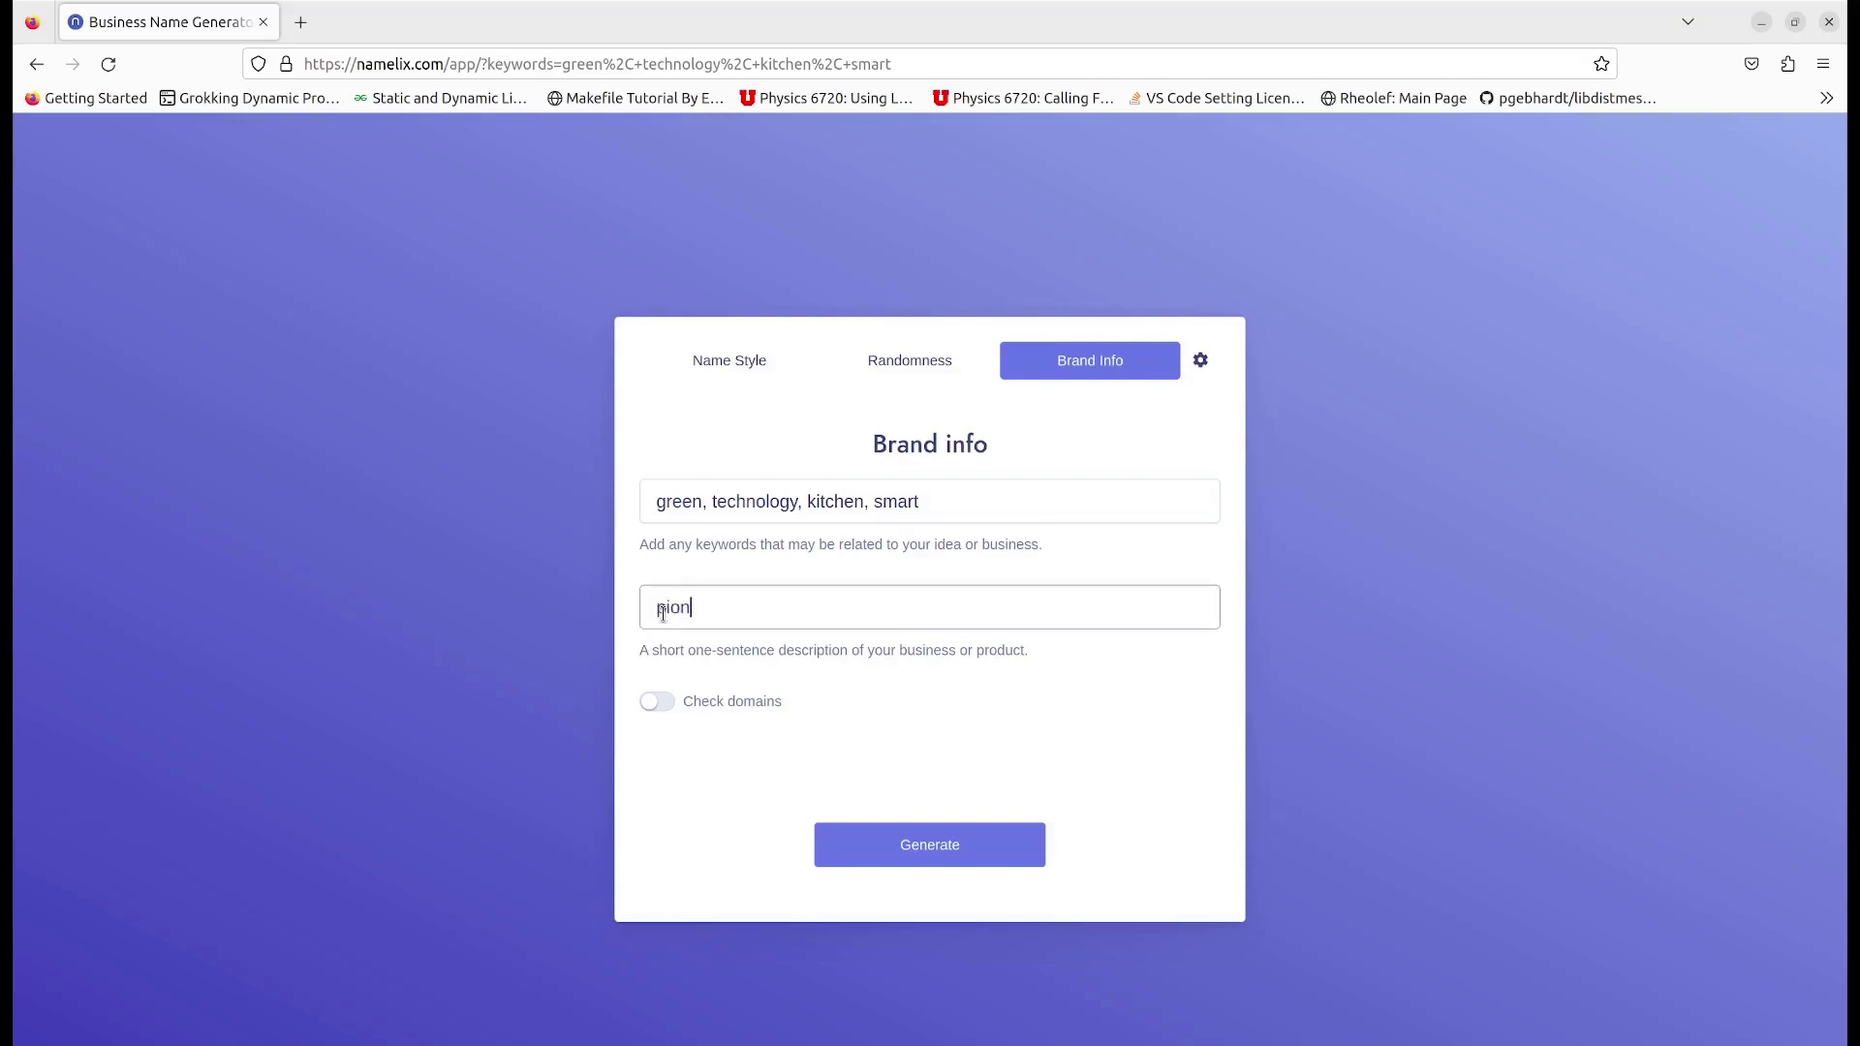
type("ee")
key("BackSpace")
type("e")
key("BackSpace")
key("BackSpace")
key("BackSpace")
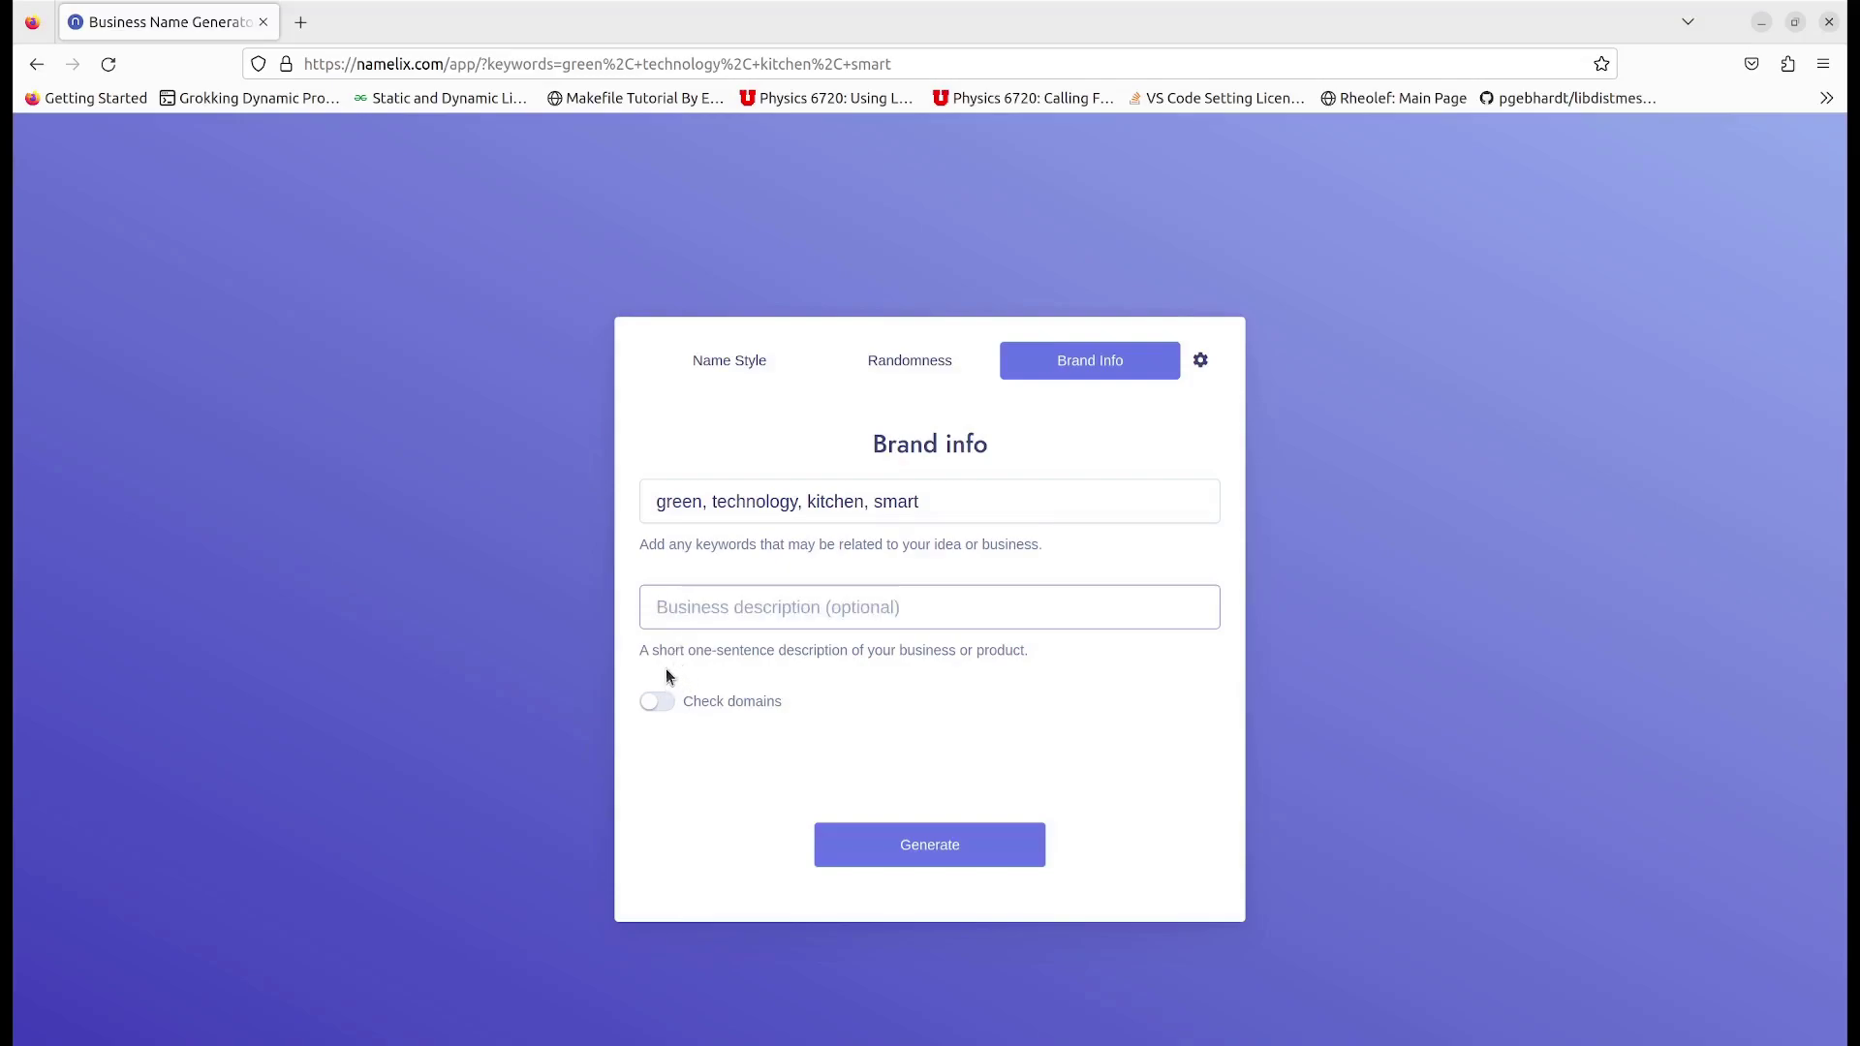
left_click(663, 699)
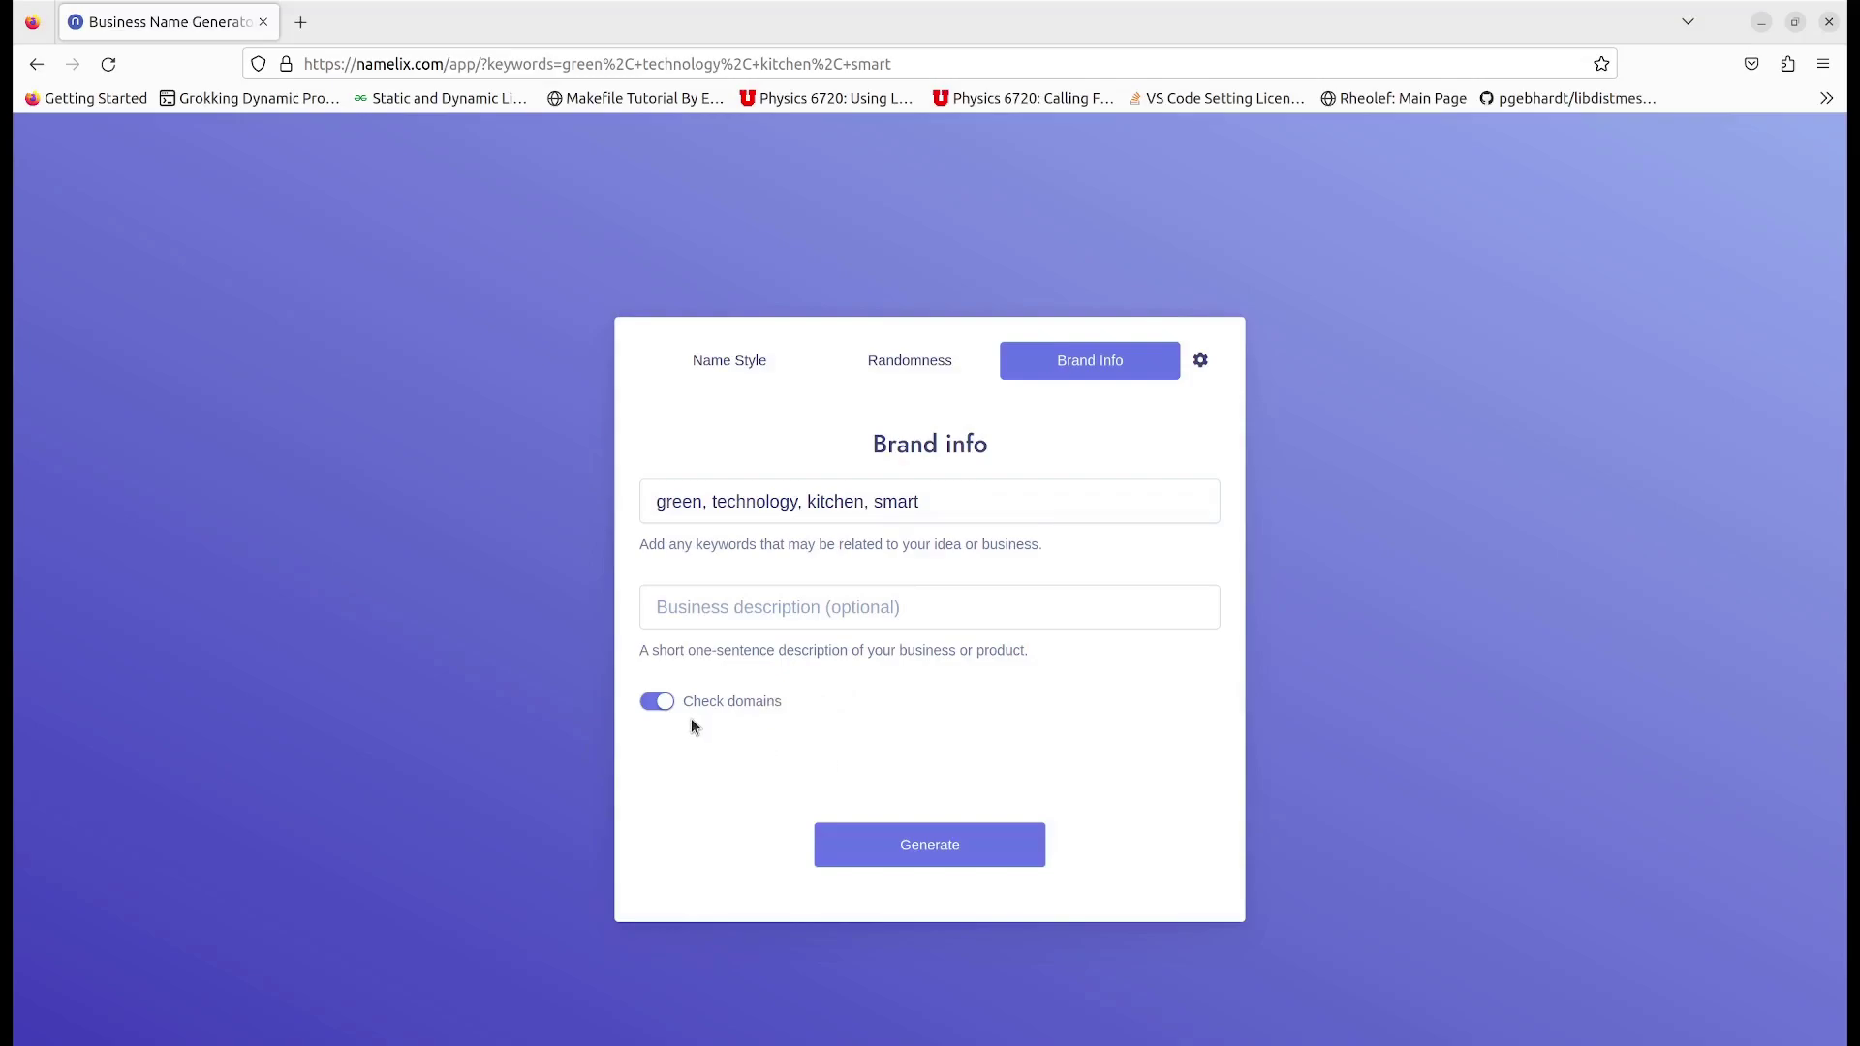
- Generate the names and browse results like Organicuity, Gourmetech and Hotplateware
left_click(929, 853)
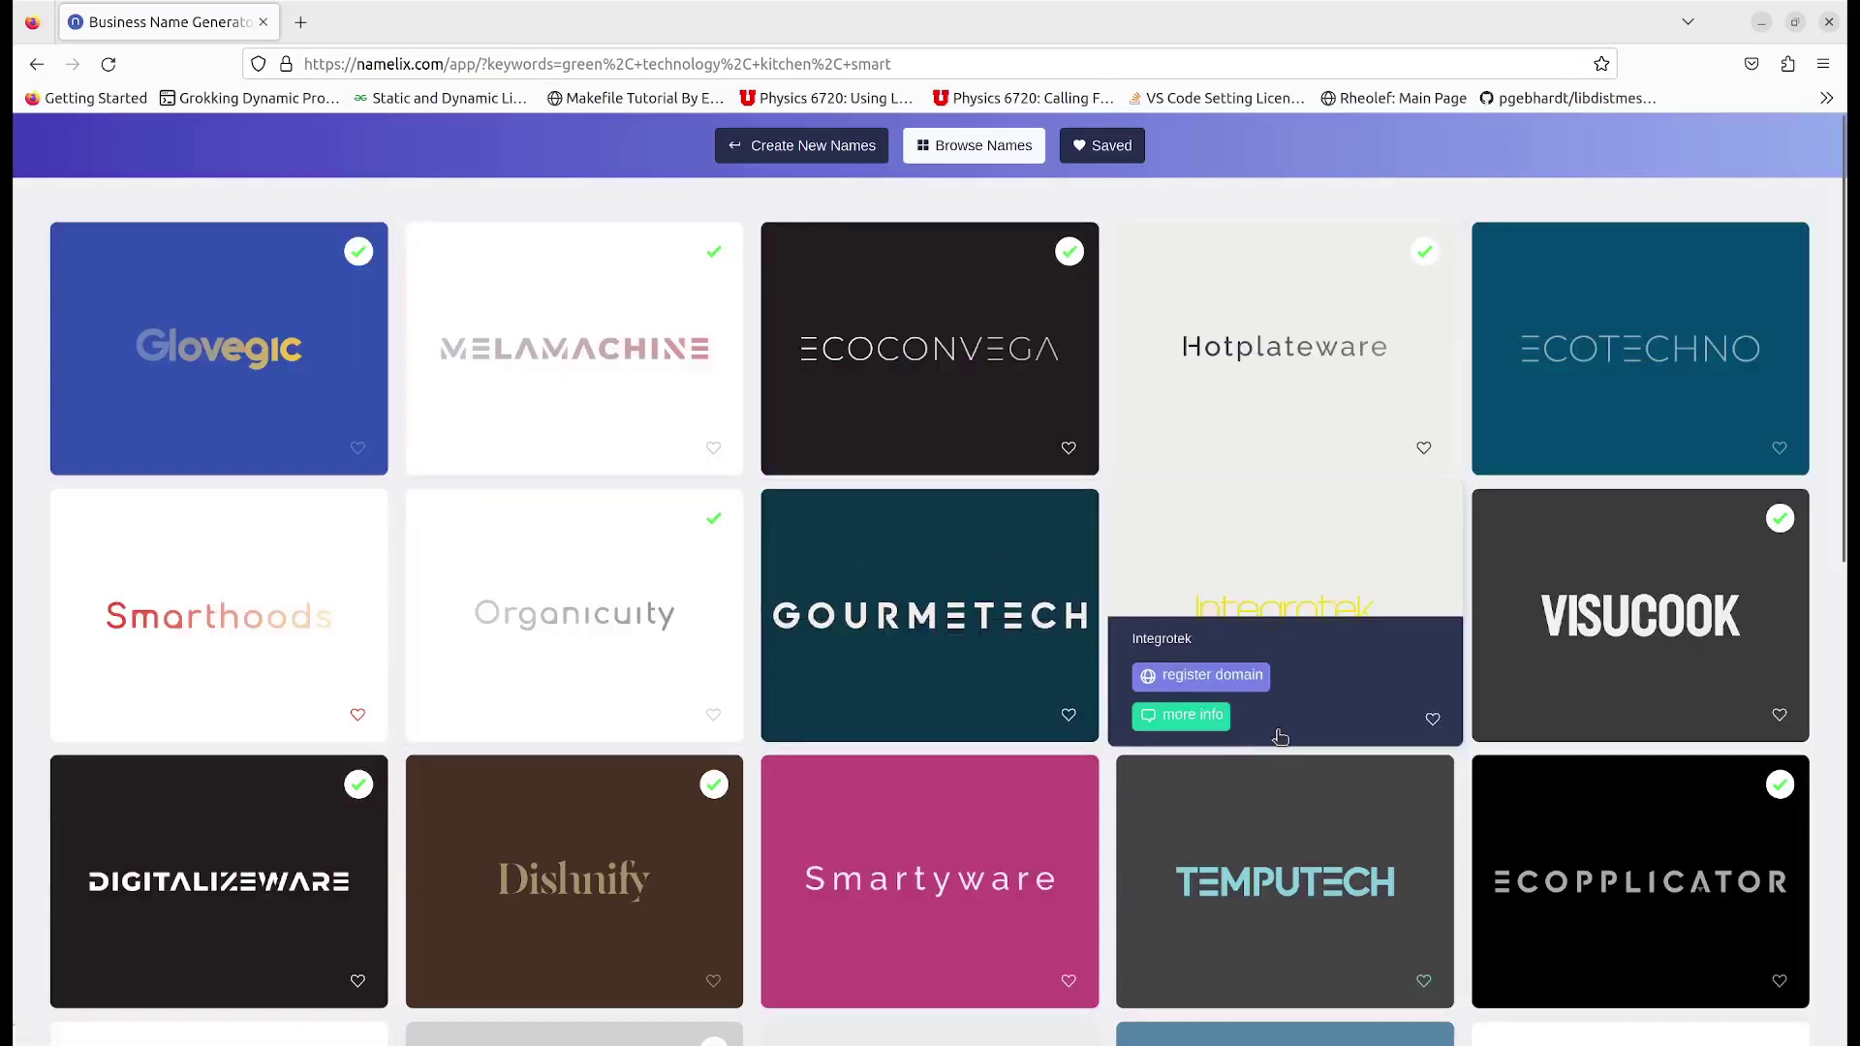
scroll(1279, 484, "down", 8)
scroll(1279, 736, "down", 2)
scroll(1279, 736, "up", 10)
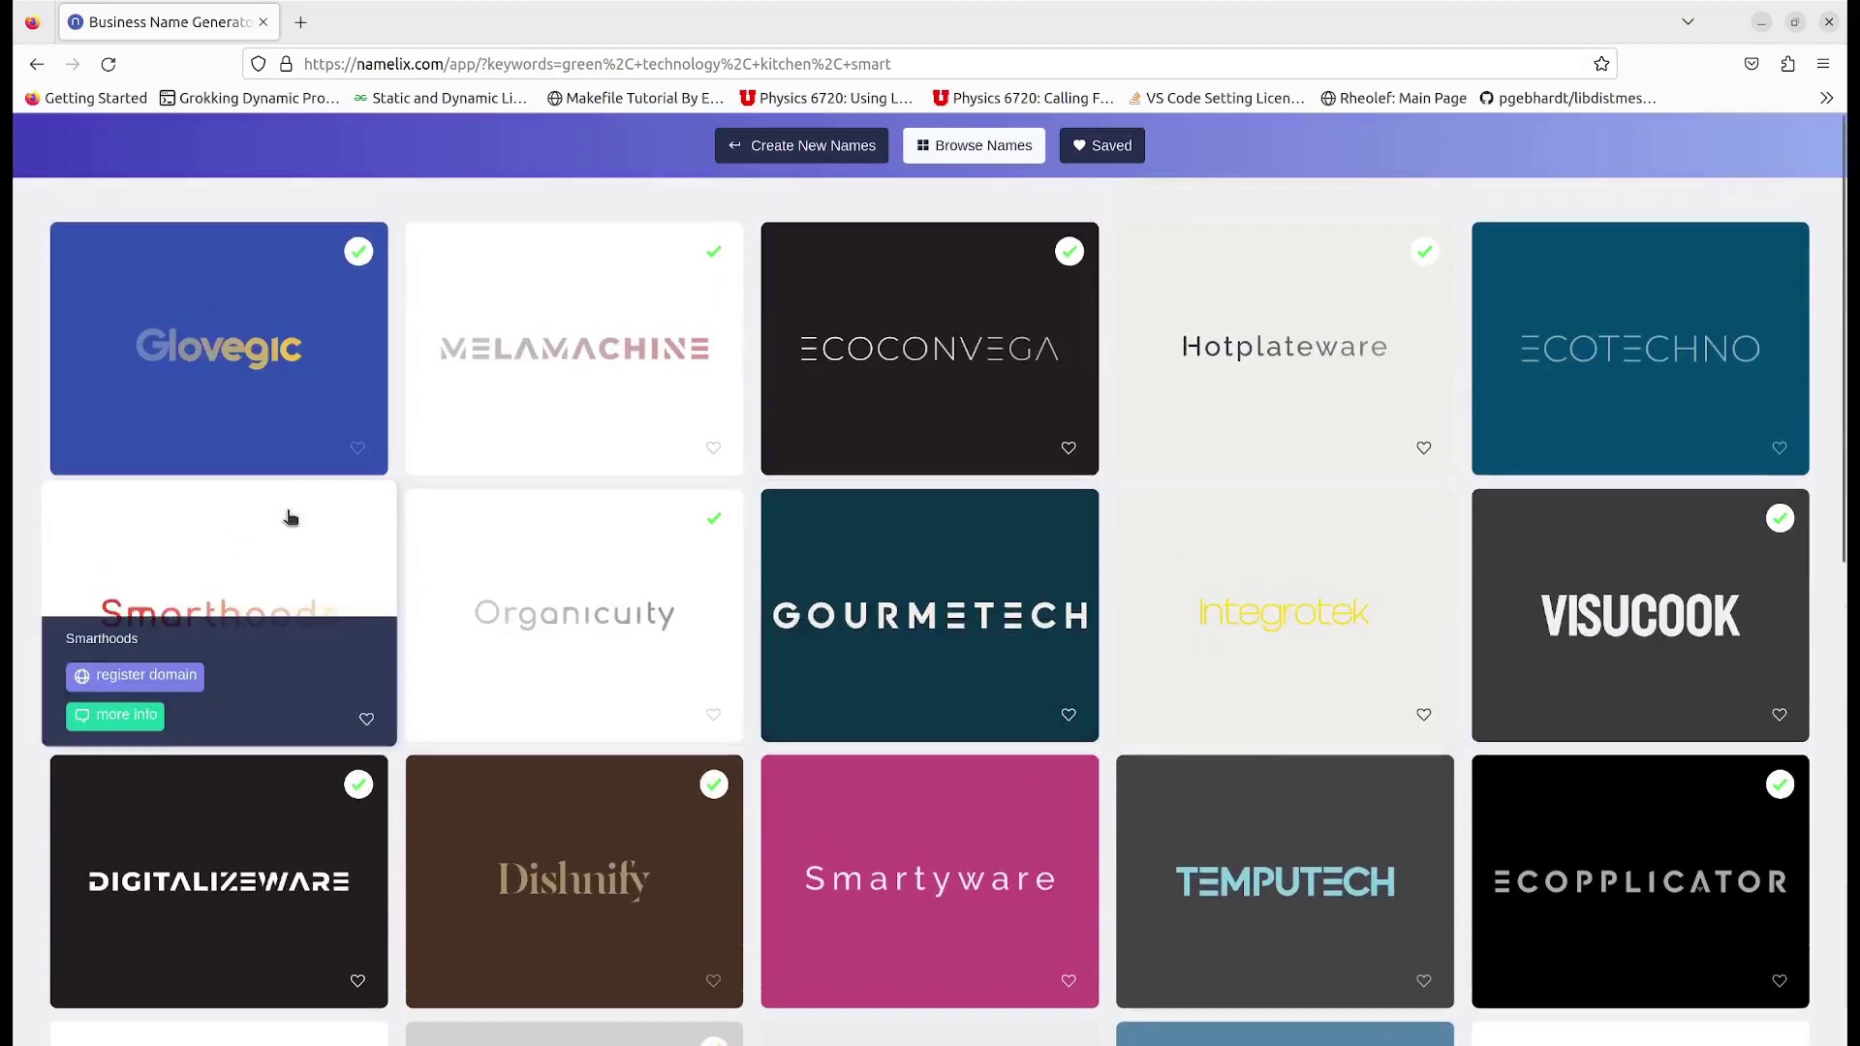
scroll(743, 465, "down", 3)
scroll(743, 473, "down", 3)
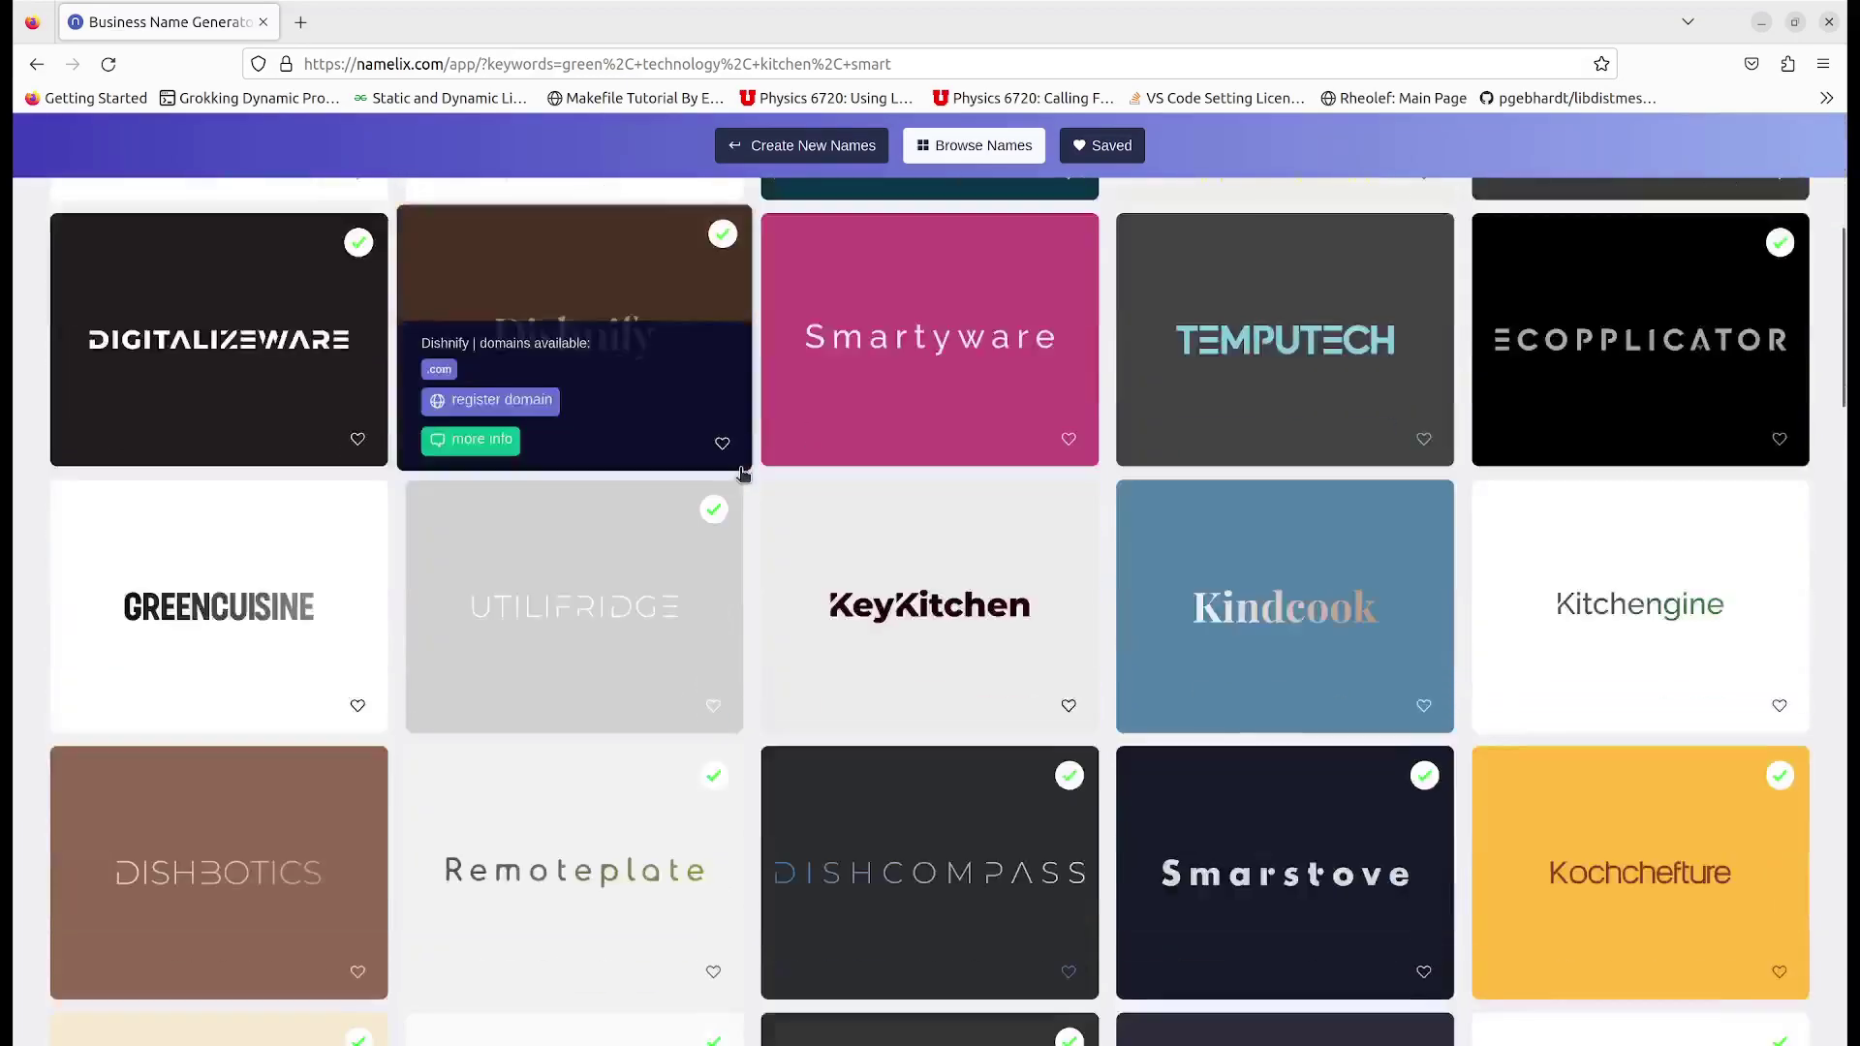
scroll(743, 473, "down", 2)
scroll(743, 473, "up", 3)
scroll(743, 473, "up", 5)
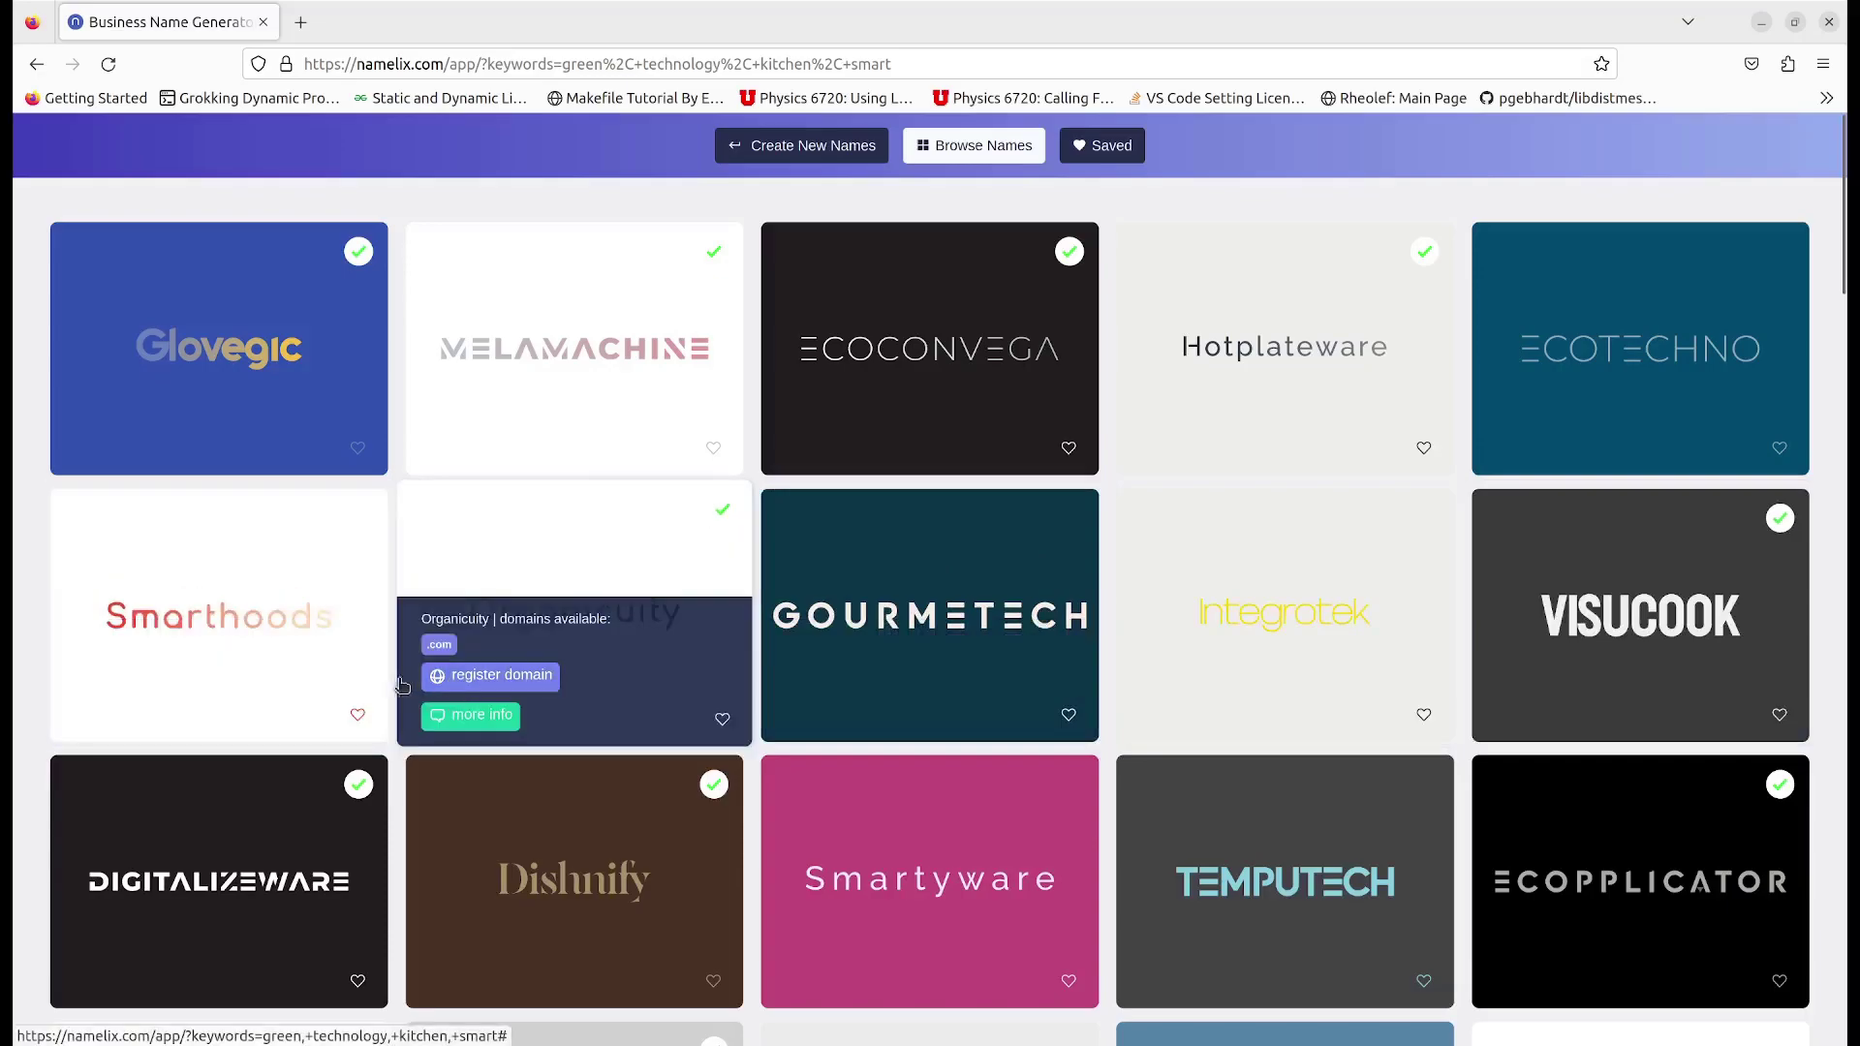
- Look over the Smarthoods details, then bring up the Kitchen Genius details
left_click(118, 717)
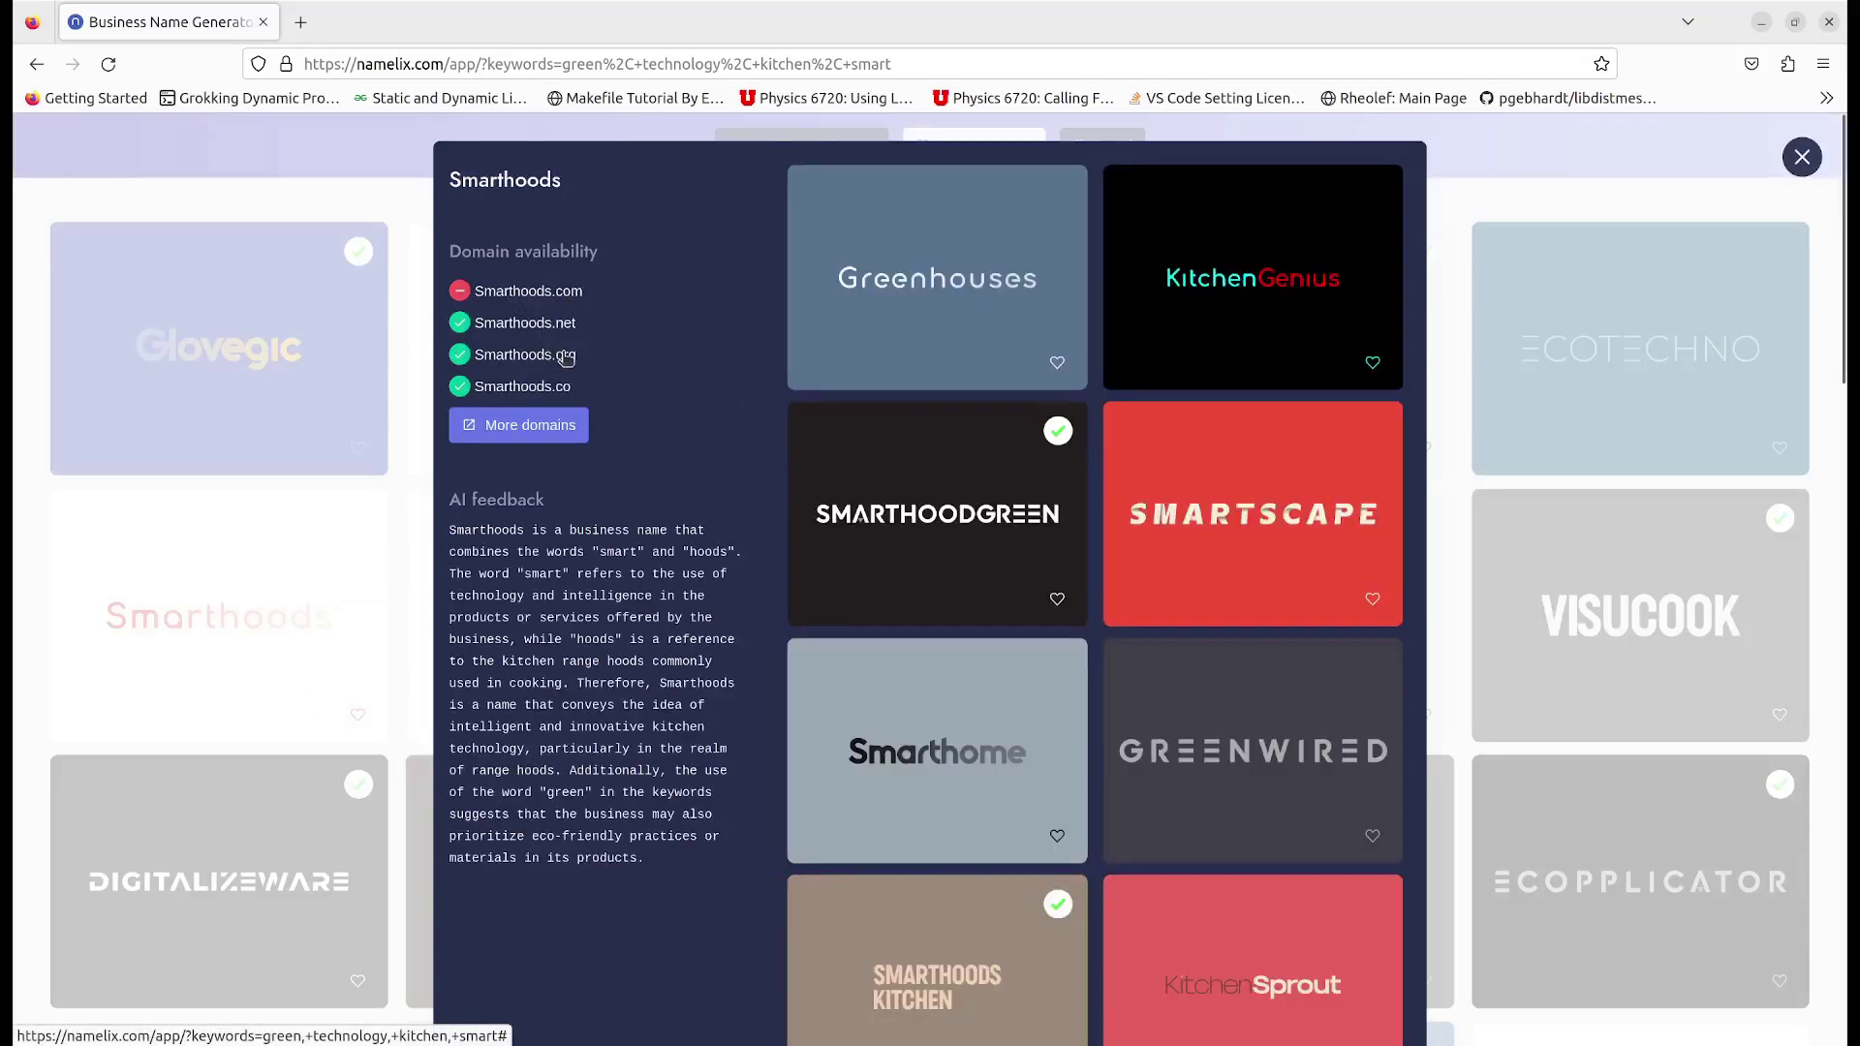
scroll(657, 434, "down", 2)
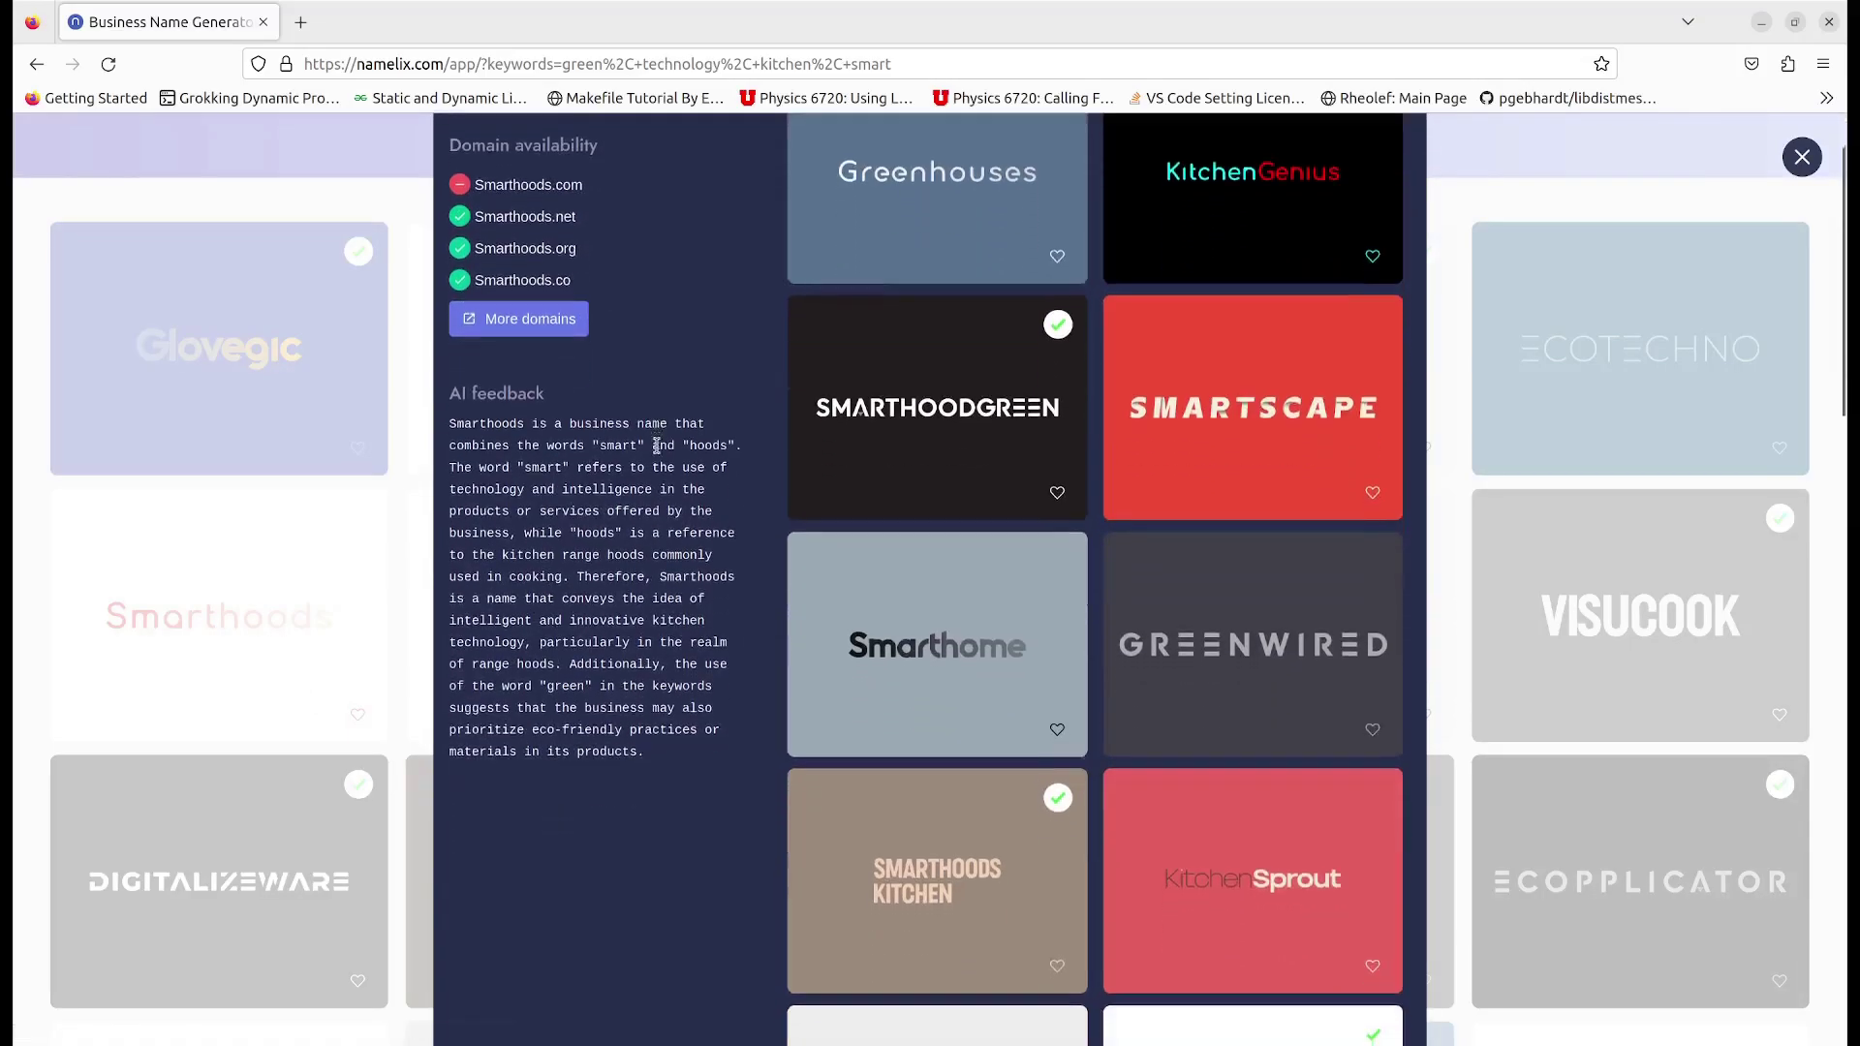
scroll(930, 542, "up", 2)
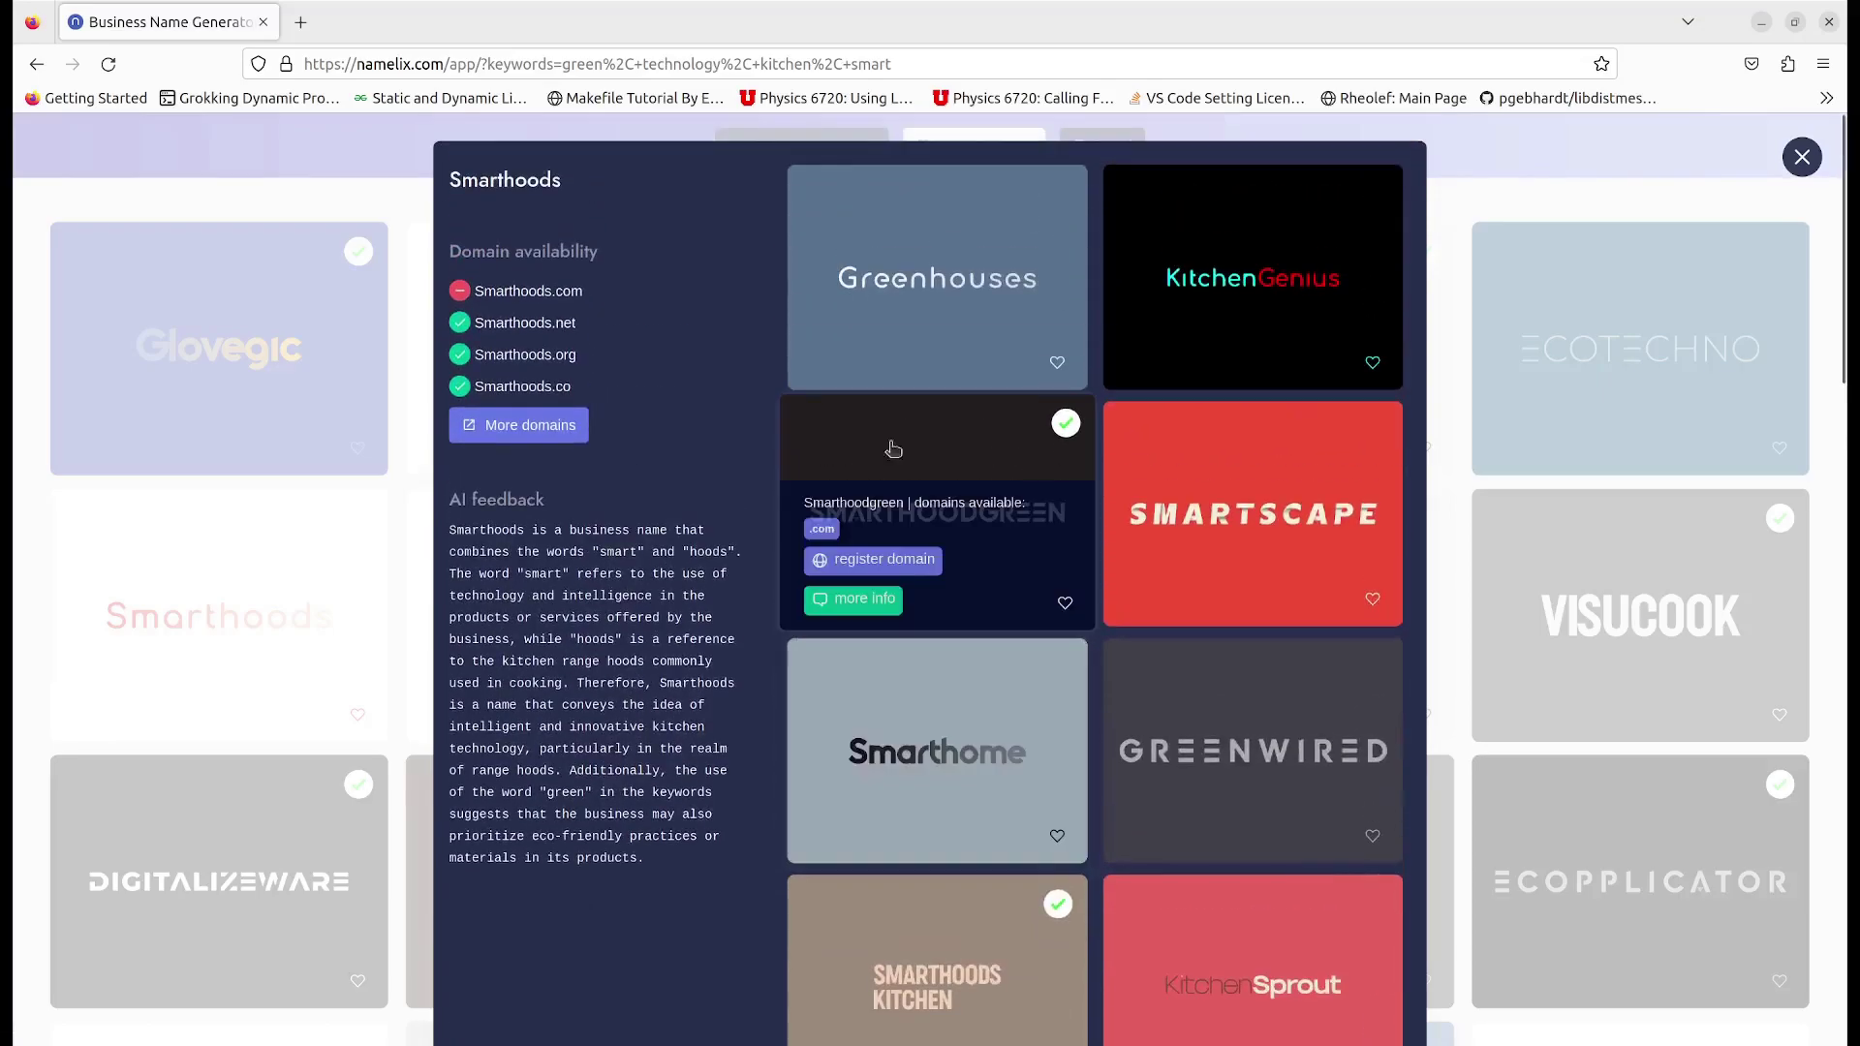
mouse_move(1253, 277)
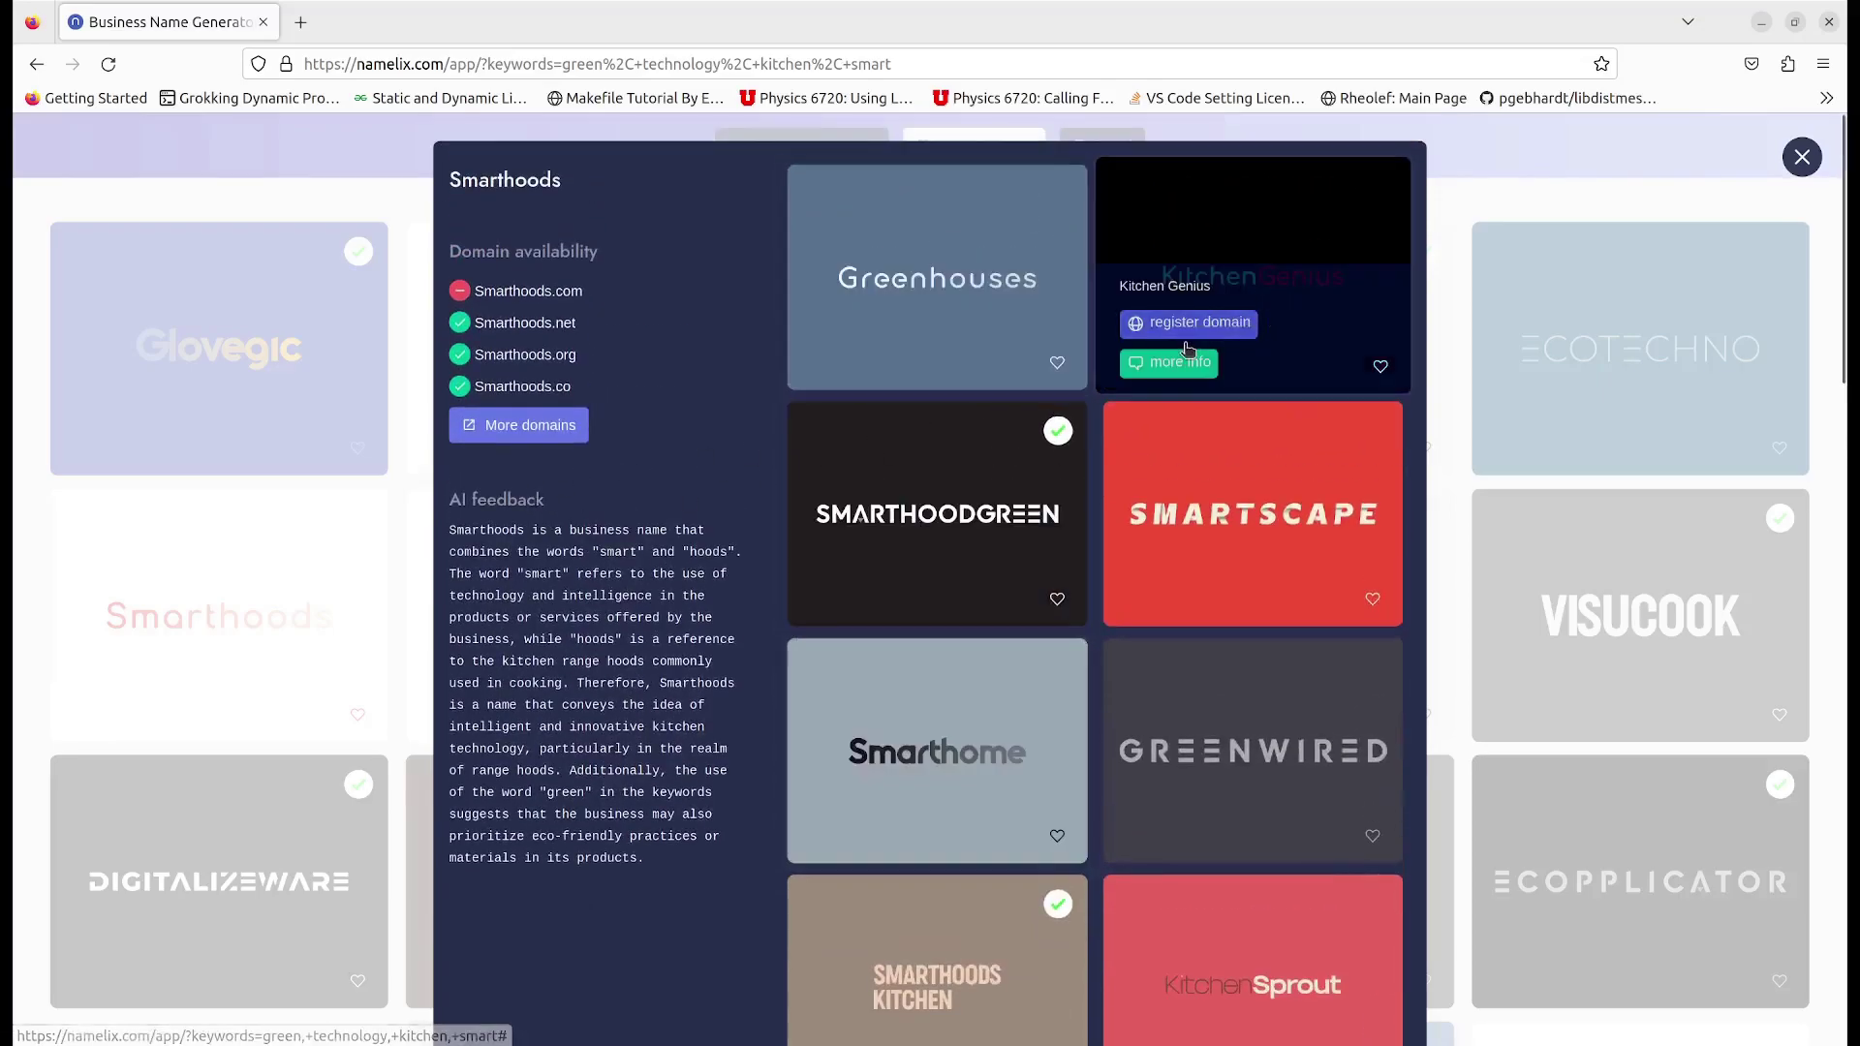
left_click(1192, 374)
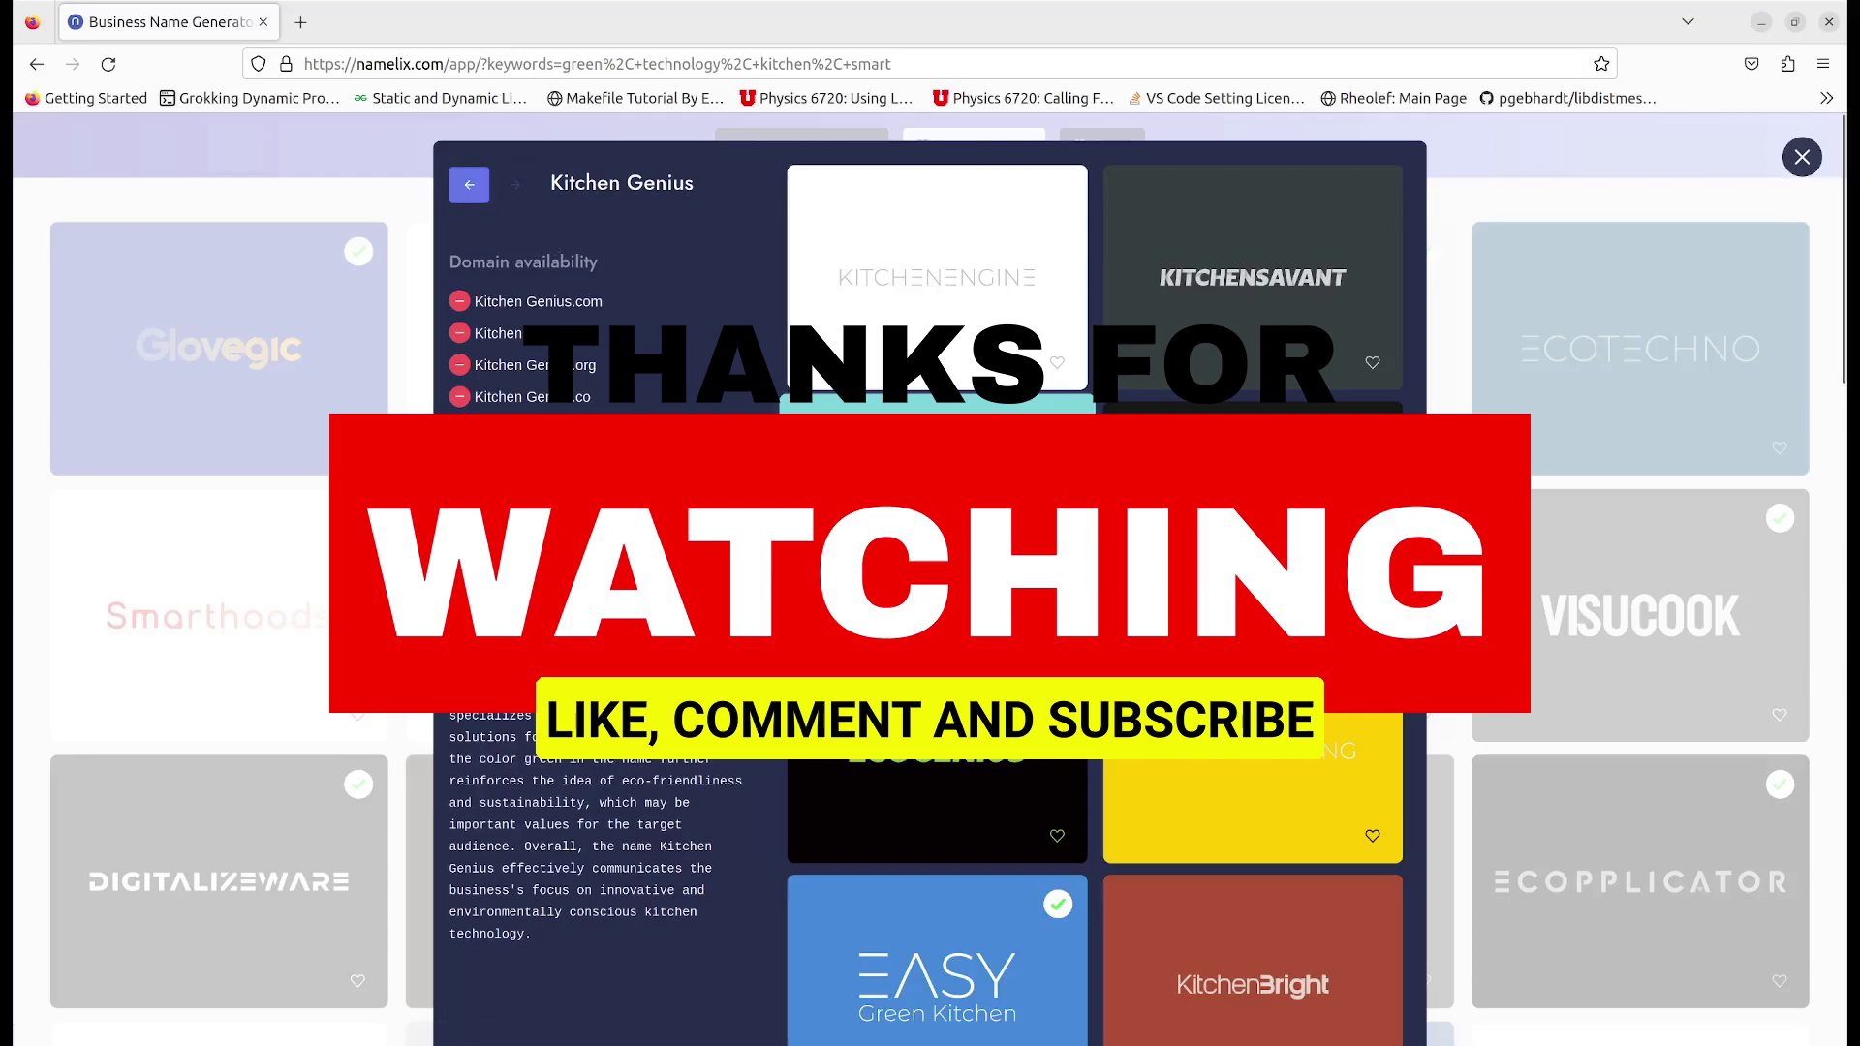
- Return to the Kitchen Green details with the modal's back arrow
left_click(469, 184)
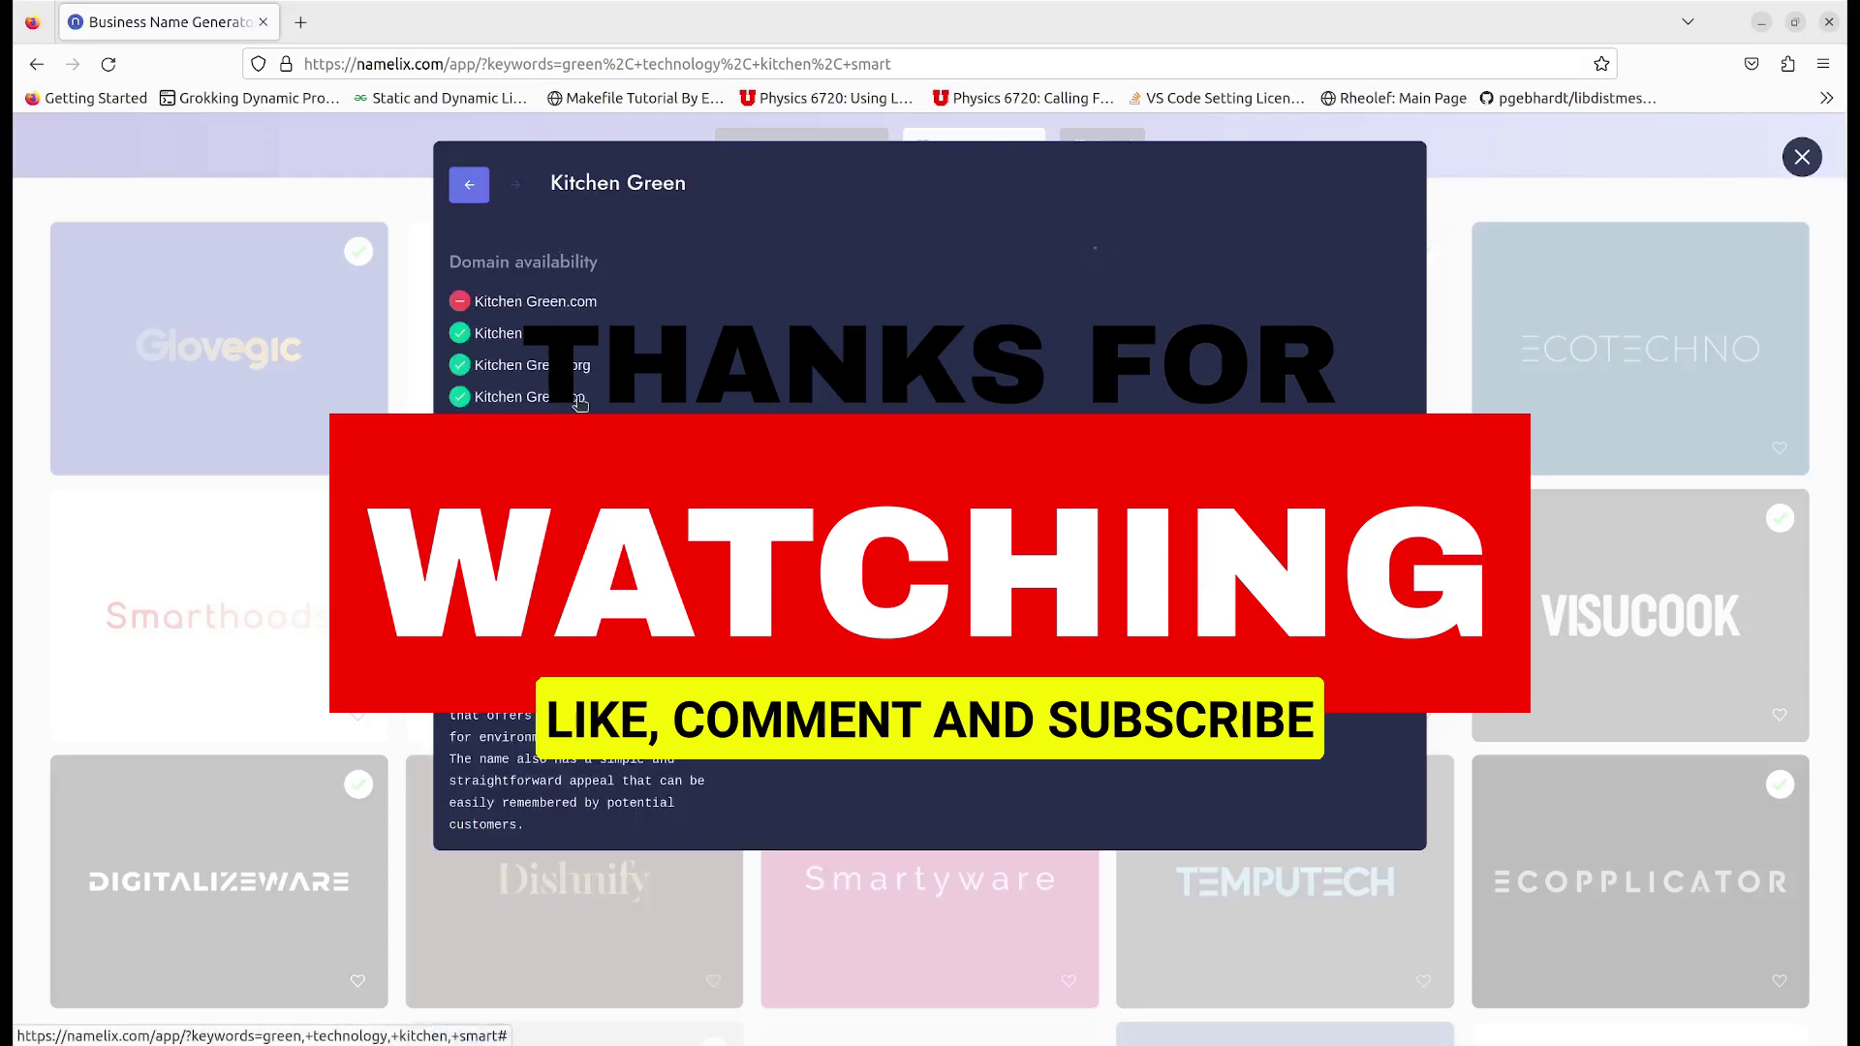